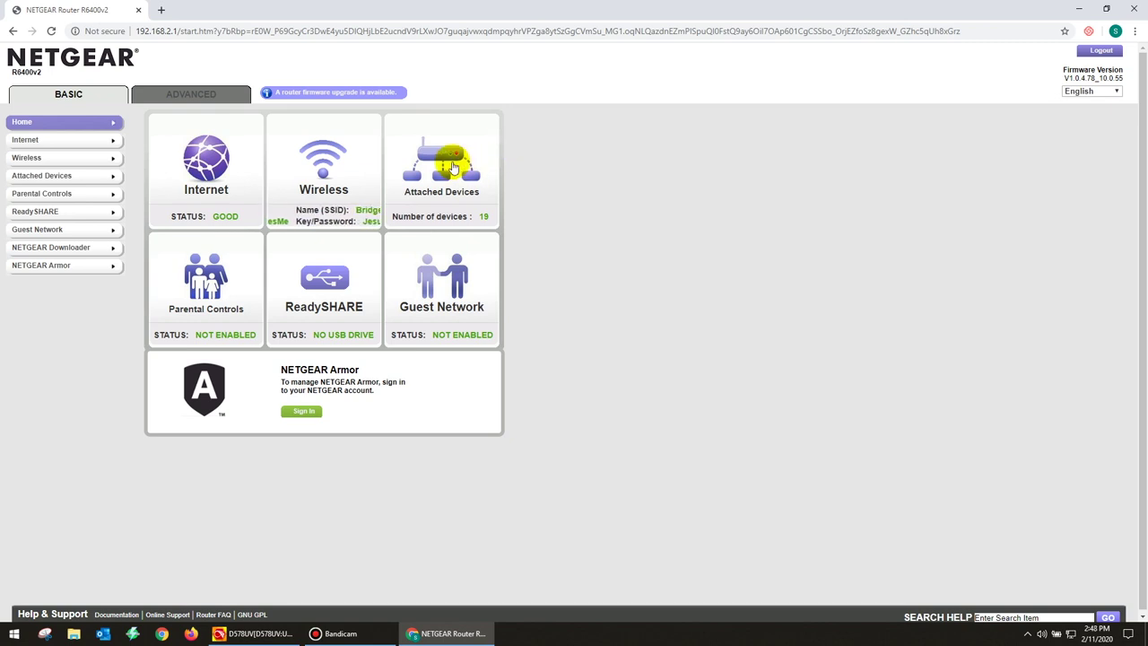
List the NETGEAR router's attached devices and select the Raspberry Pi PI-STAR address 192.168.2.59.
click(445, 159)
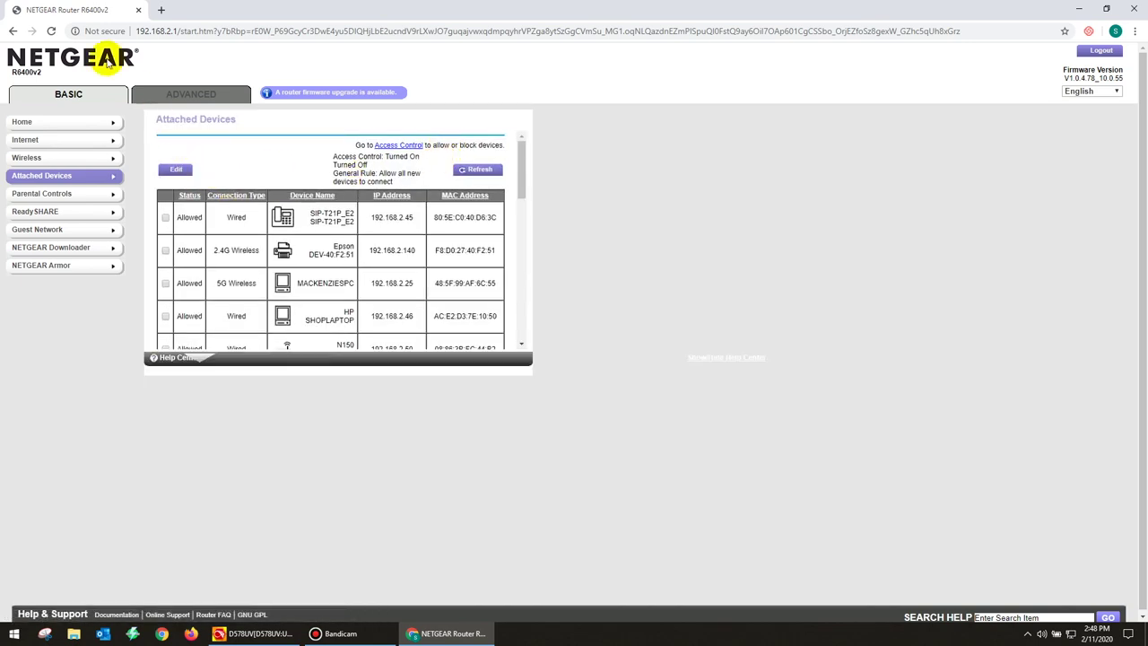
scroll(732, 284, down, 1)
scroll(733, 284, down, 3)
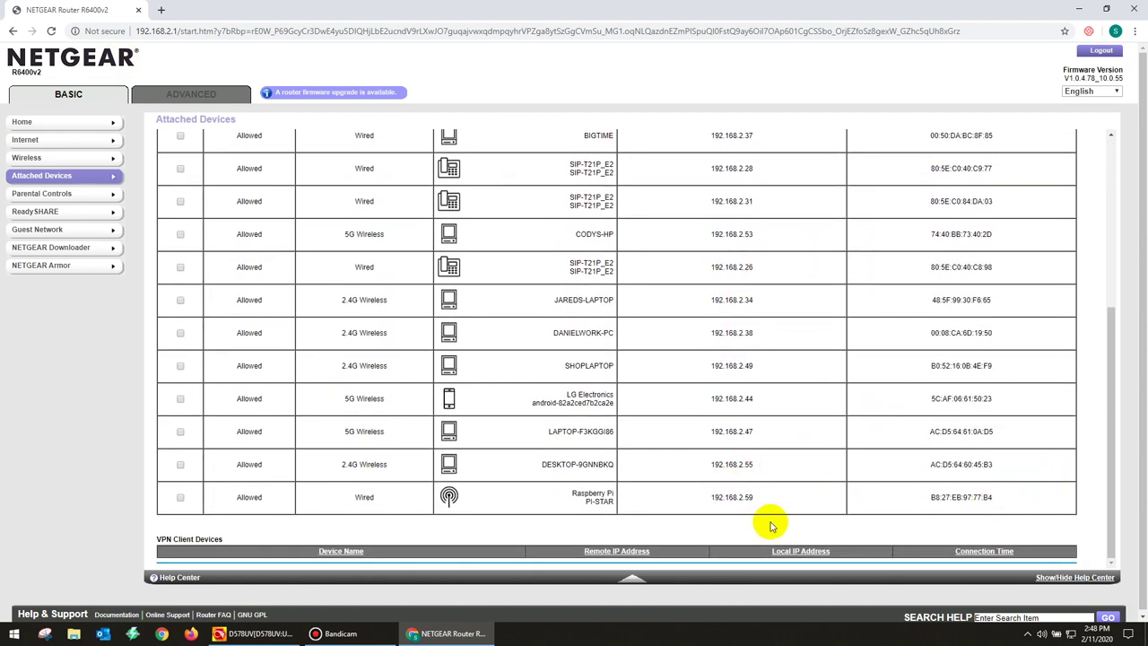
drag(764, 505, 712, 500)
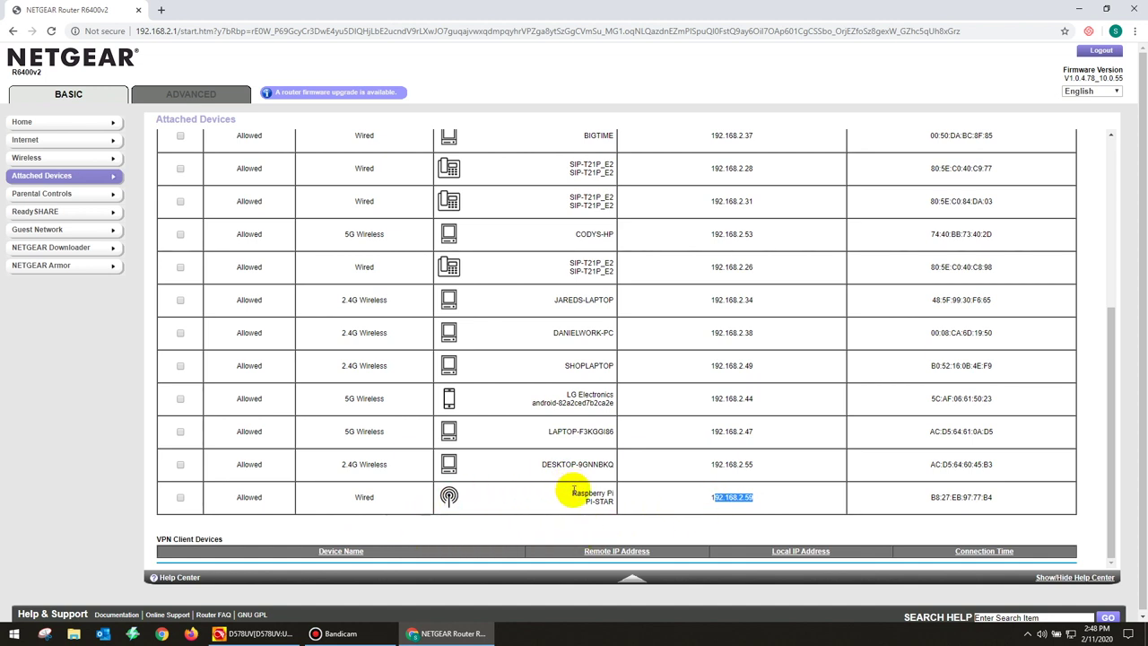
click(774, 500)
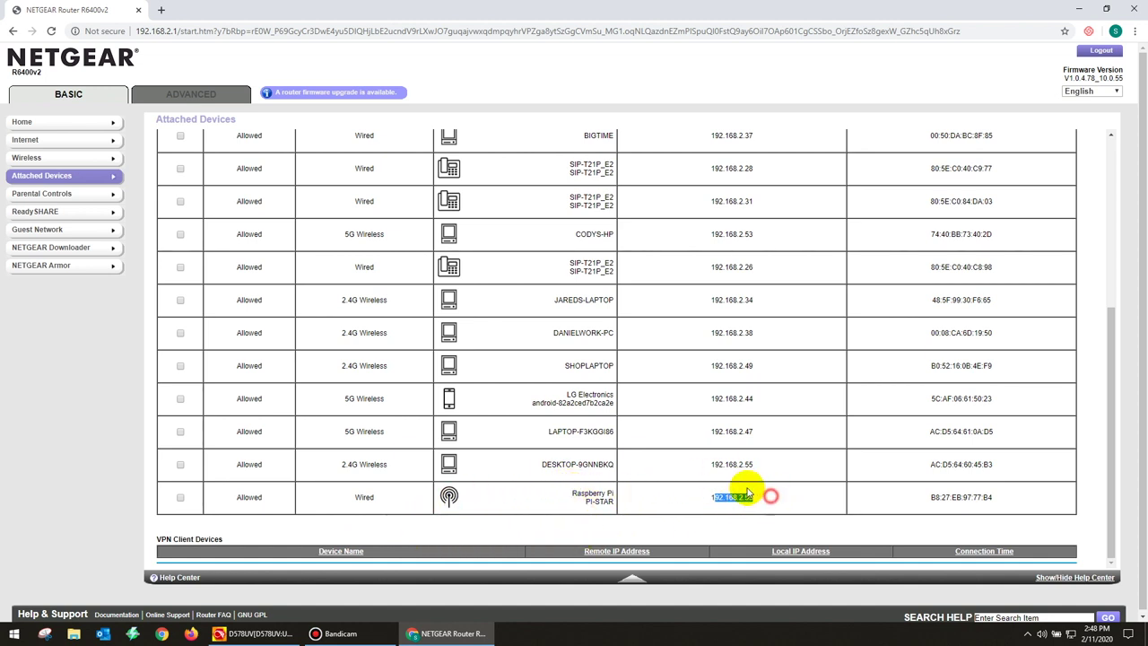
click(717, 495)
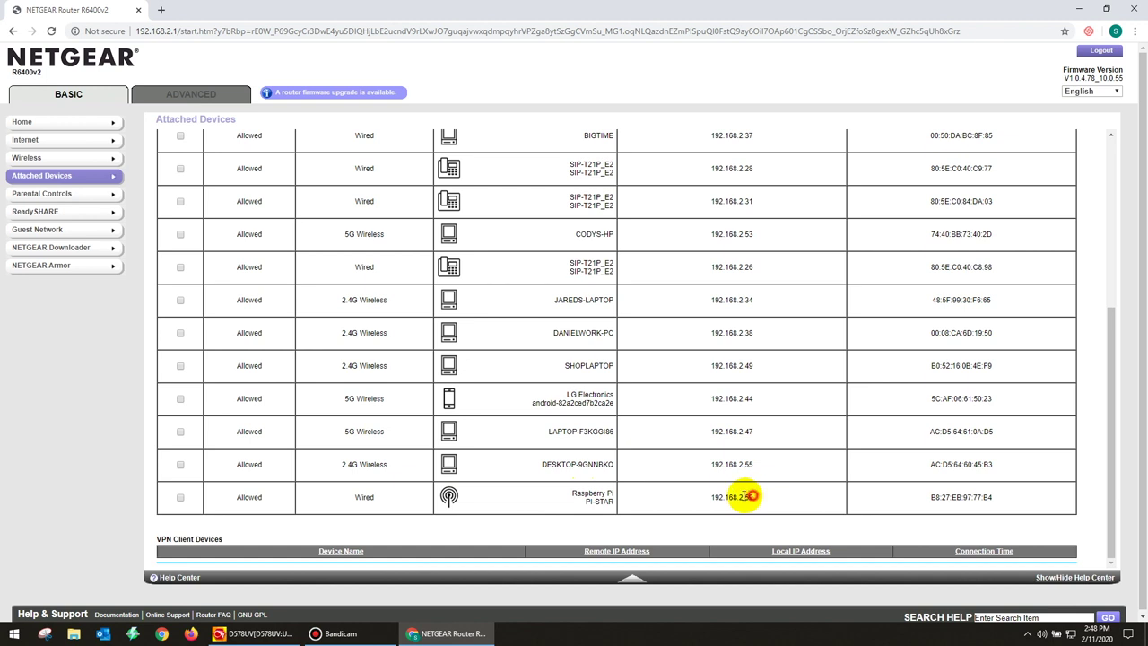
drag(744, 495, 712, 495)
Load Pi-Star at the copied address 192.168.2.59, open Configuration, and acknowledge the modem warning.
right_click(718, 499)
click(732, 510)
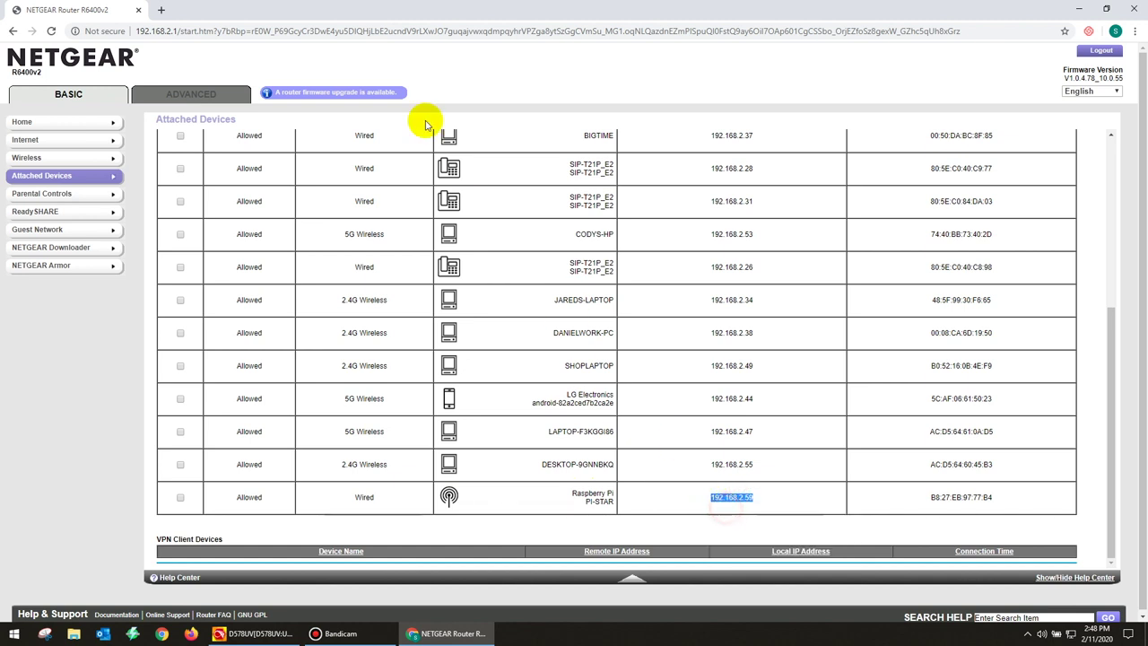
click(475, 30)
right_click(482, 29)
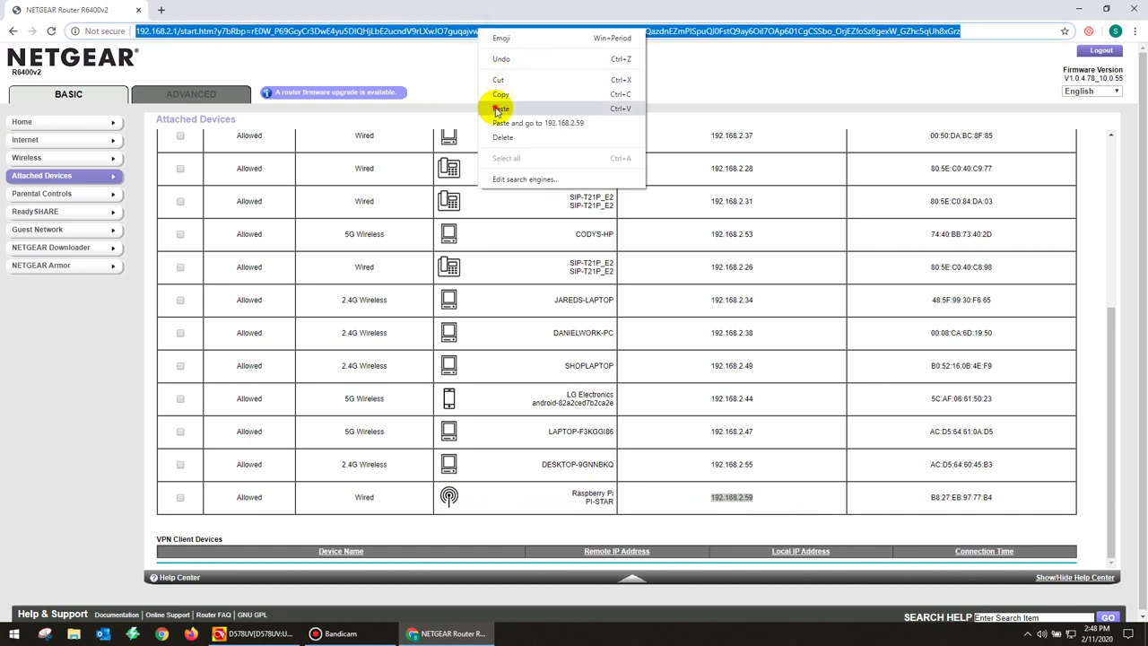
click(500, 108)
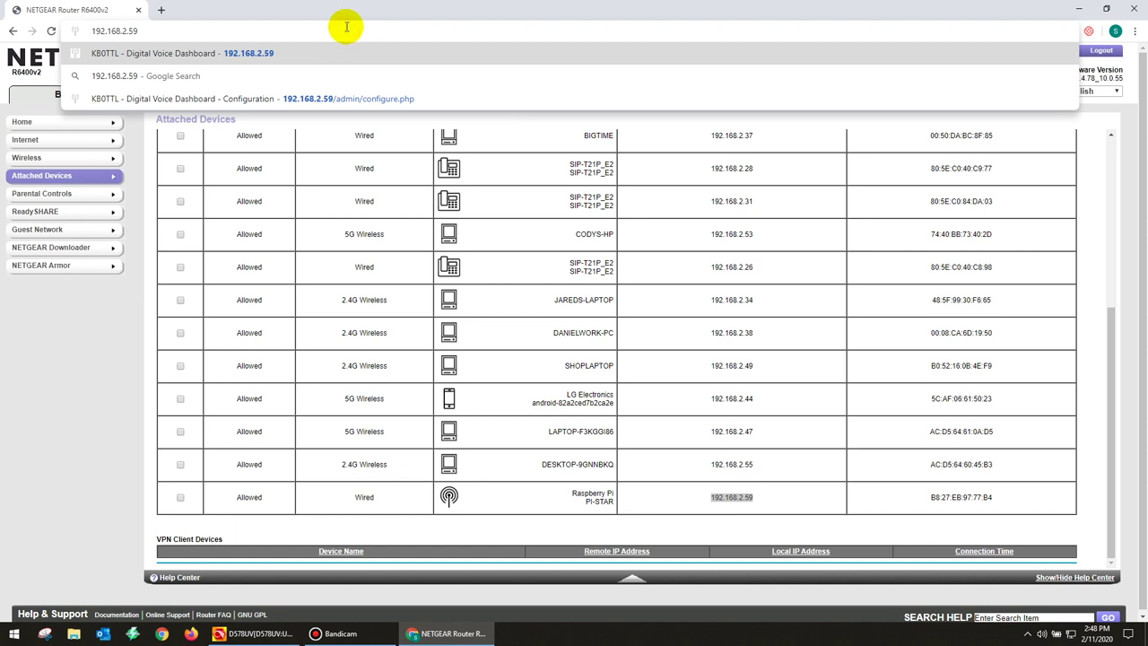
key(Return)
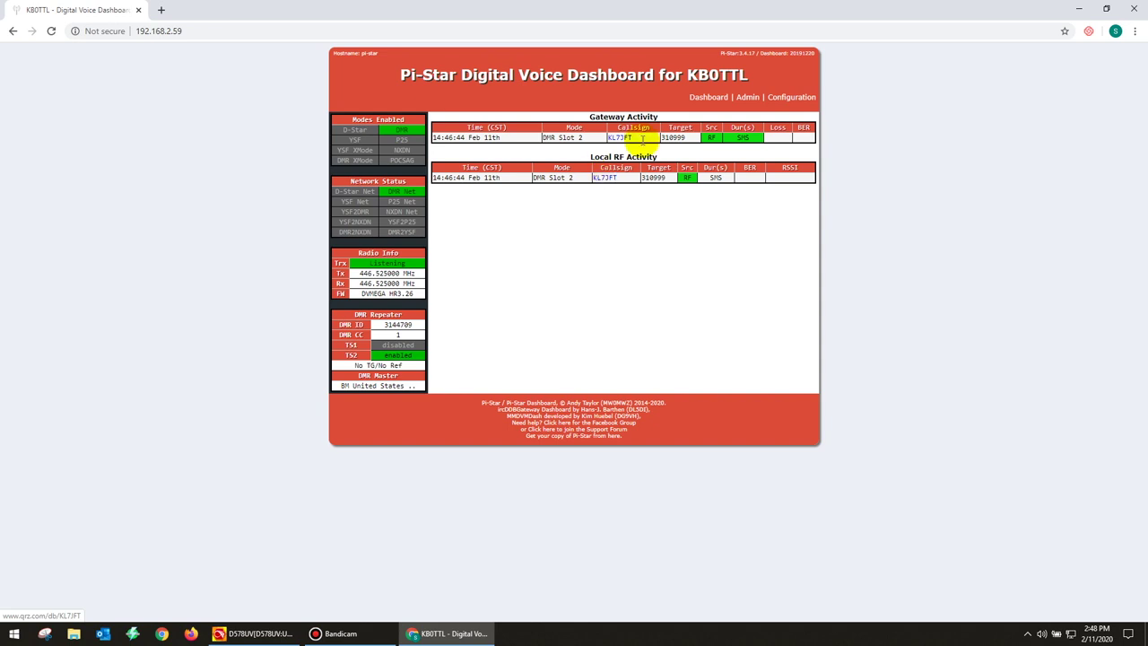
click(783, 97)
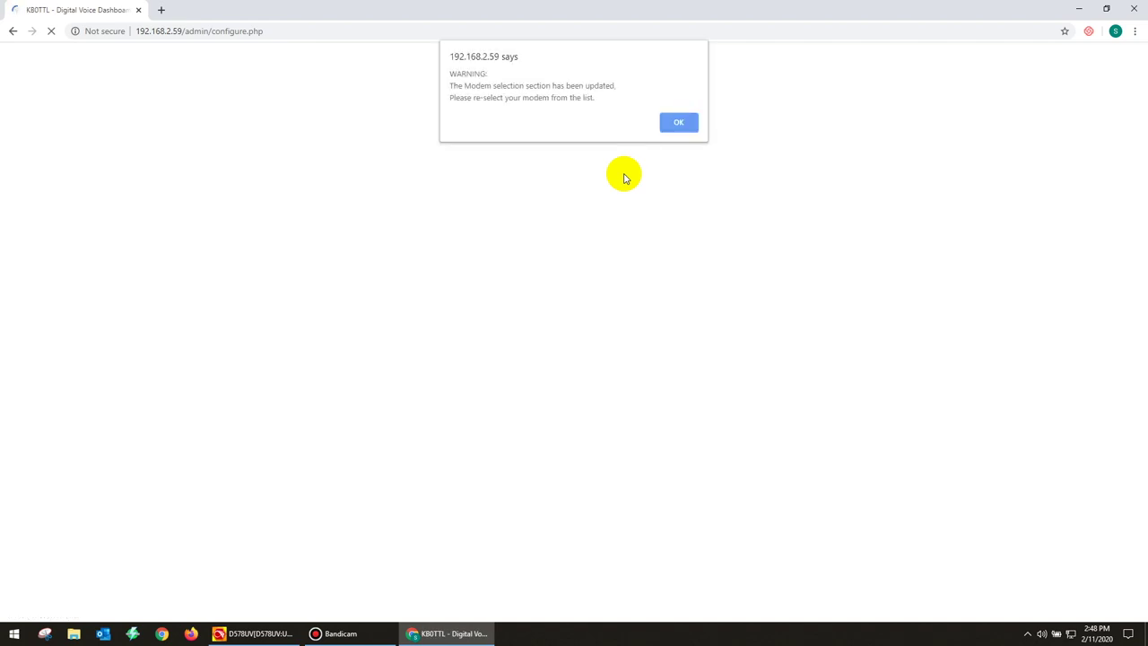
click(681, 120)
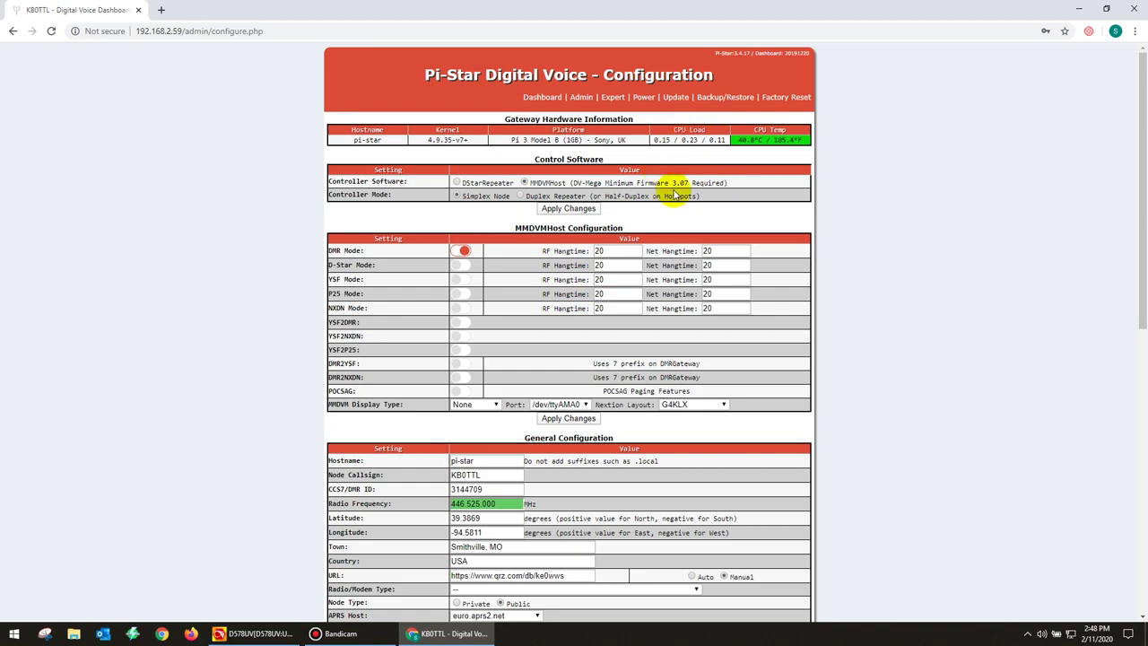
Turn on DMR Mode in the MMDVMHost settings.
scroll(707, 231, down, 2)
scroll(710, 231, down, 5)
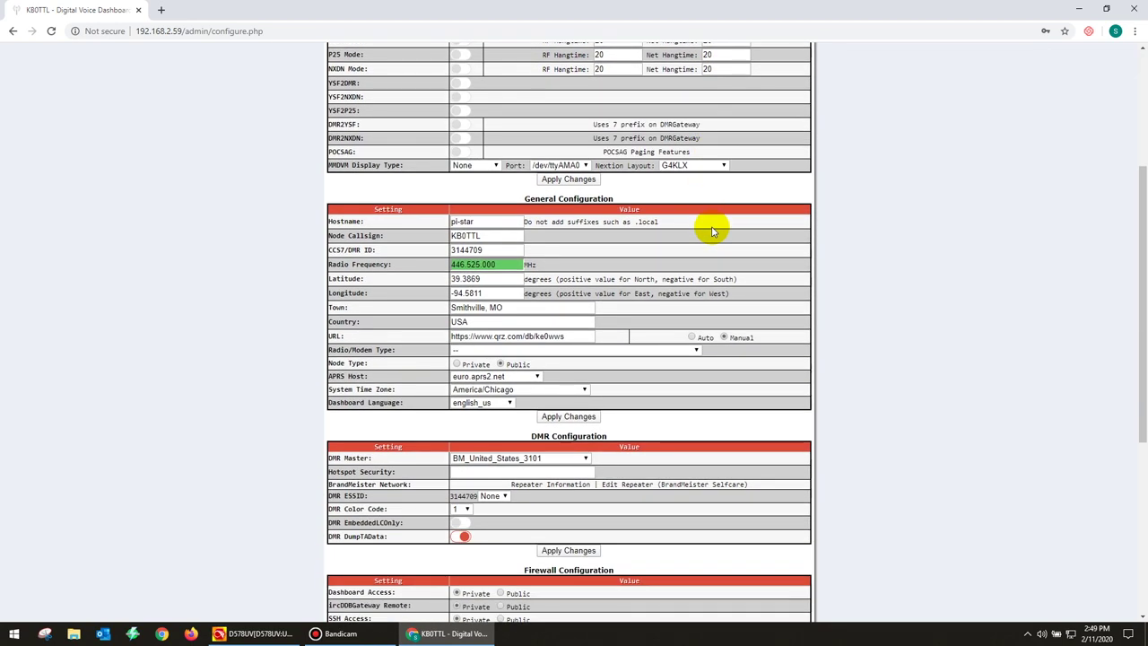
scroll(713, 229, up, 4)
scroll(714, 229, up, 3)
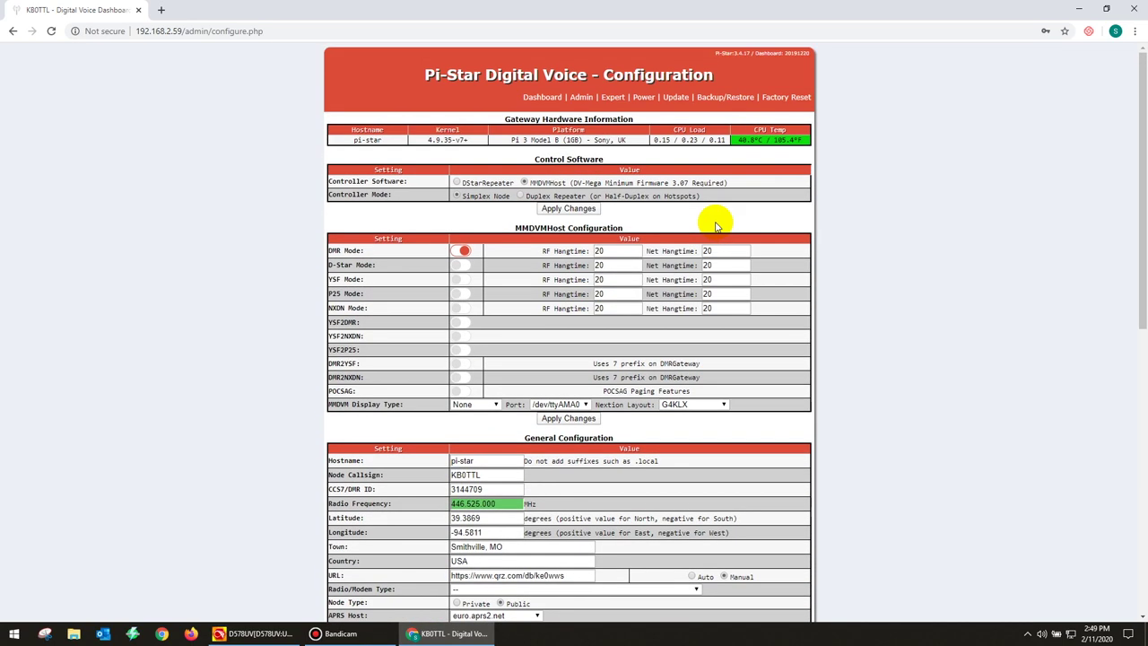
click(465, 255)
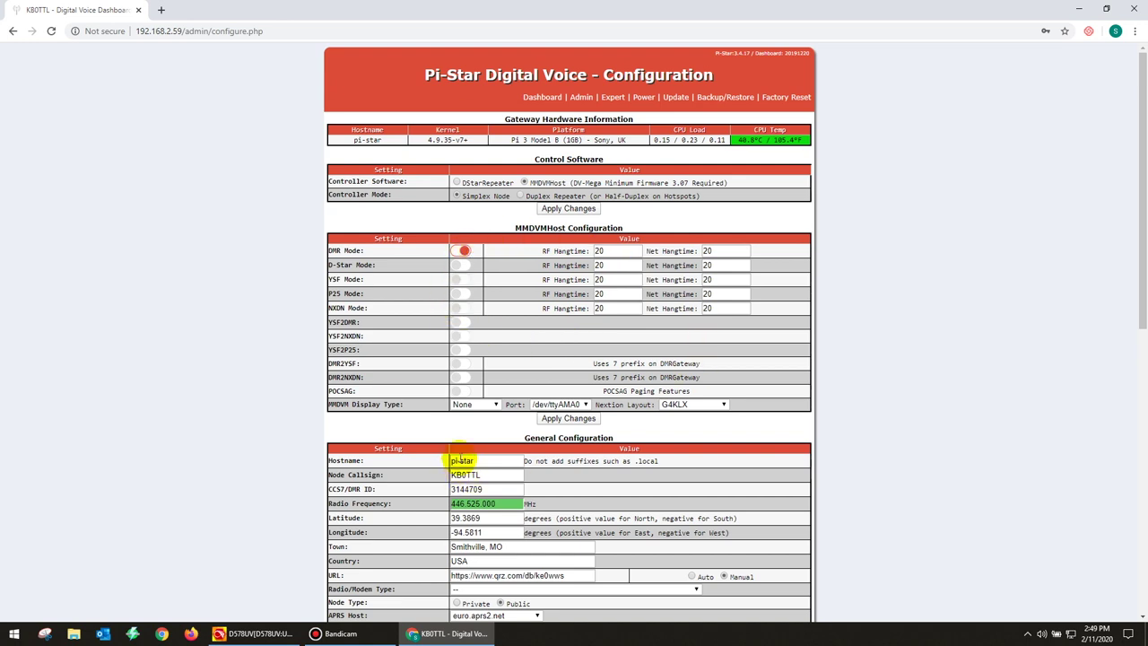
Check the node callsign, CCS7/DMR ID, 446.525.000 MHz frequency, latitude and country fields.
scroll(492, 482, down, 2)
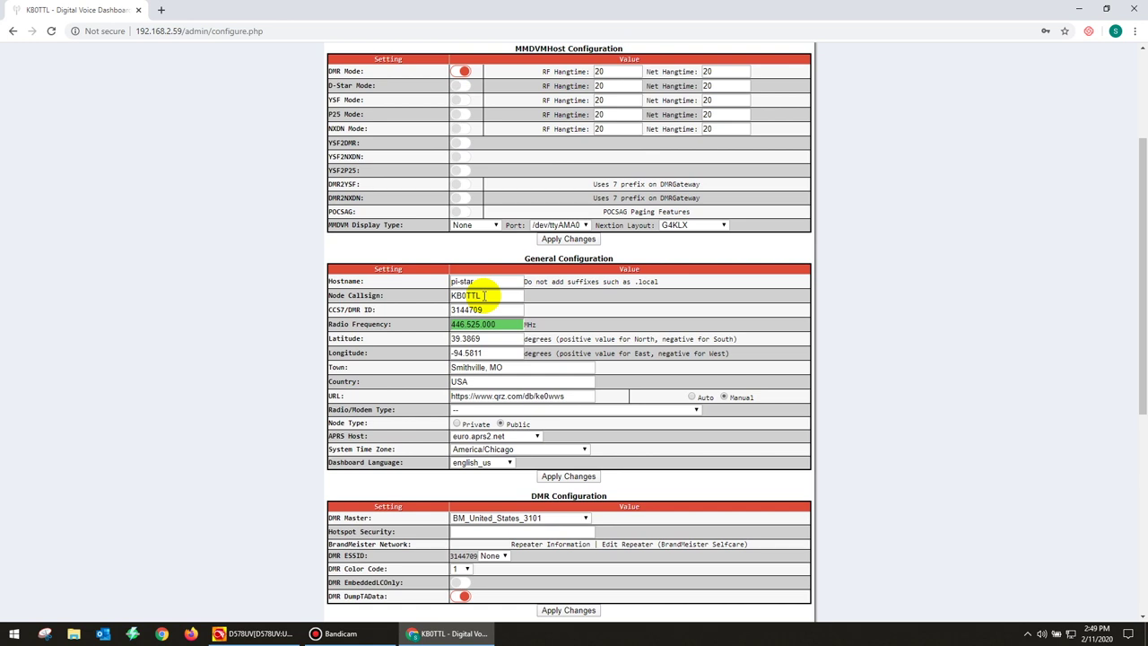
double_click(484, 295)
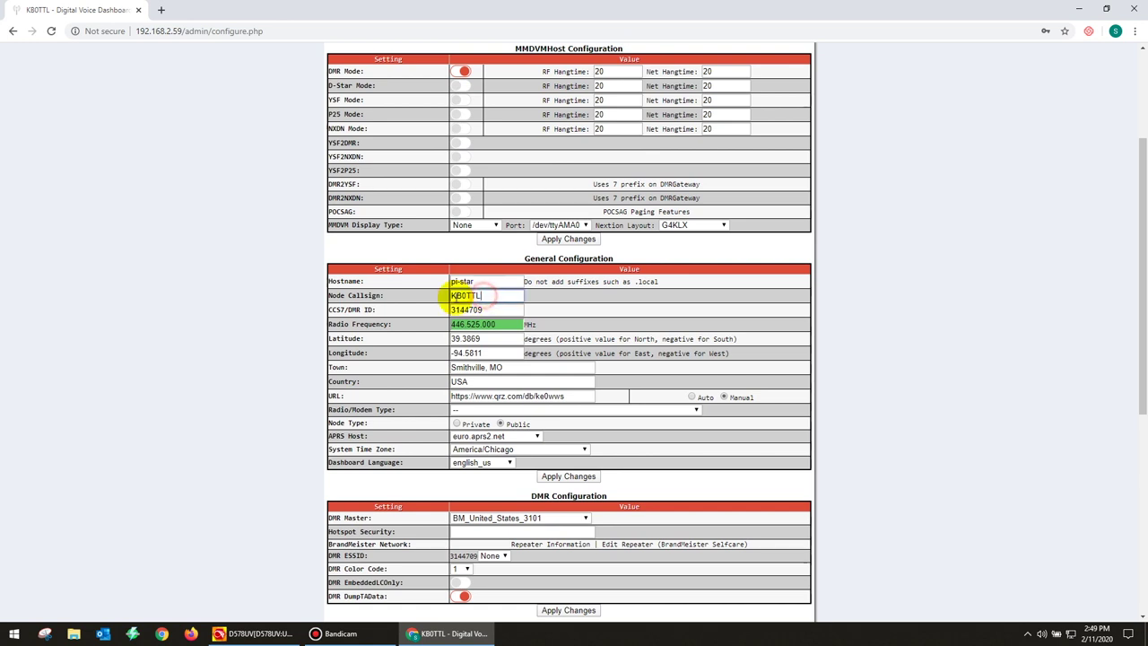
click(617, 299)
click(485, 309)
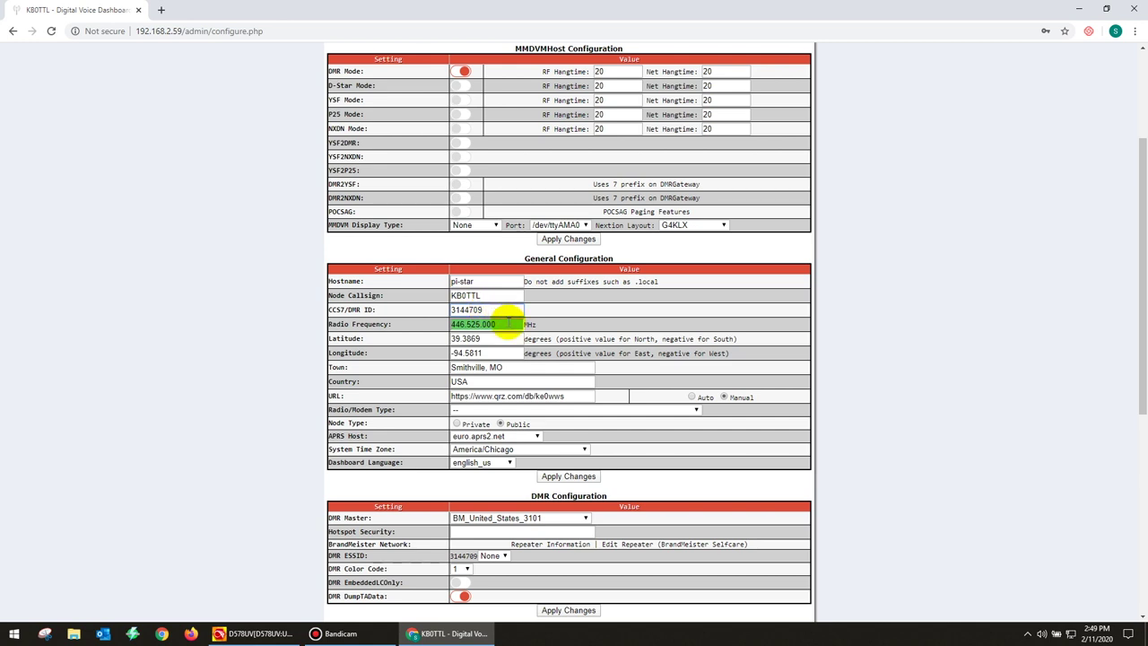
click(507, 323)
drag(508, 324, 453, 327)
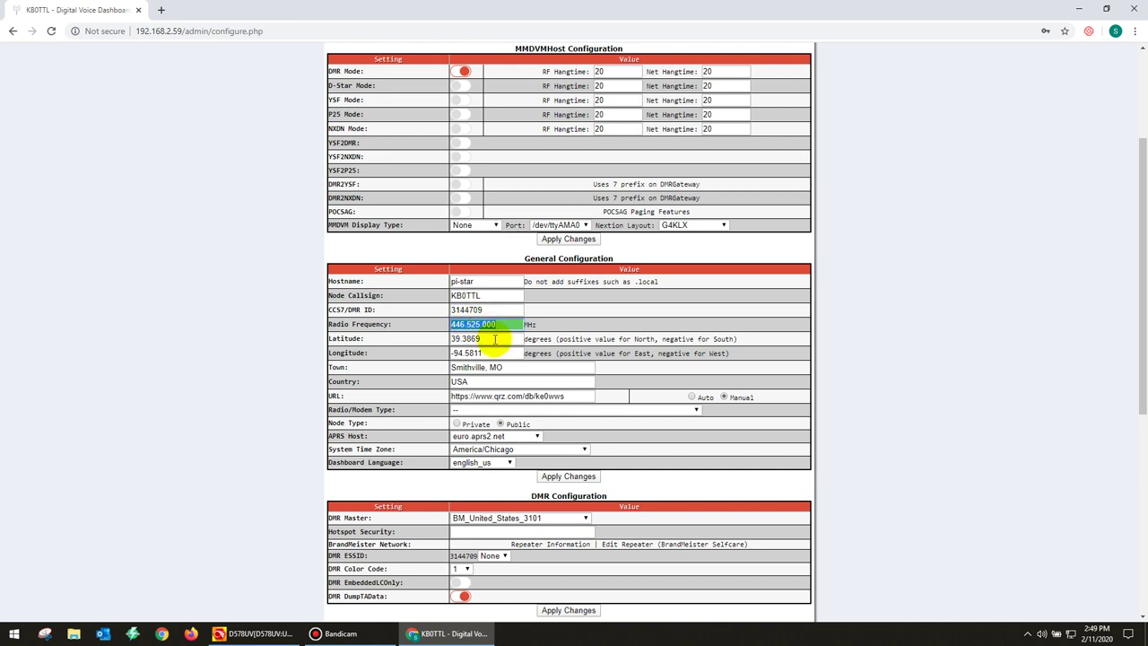
click(492, 339)
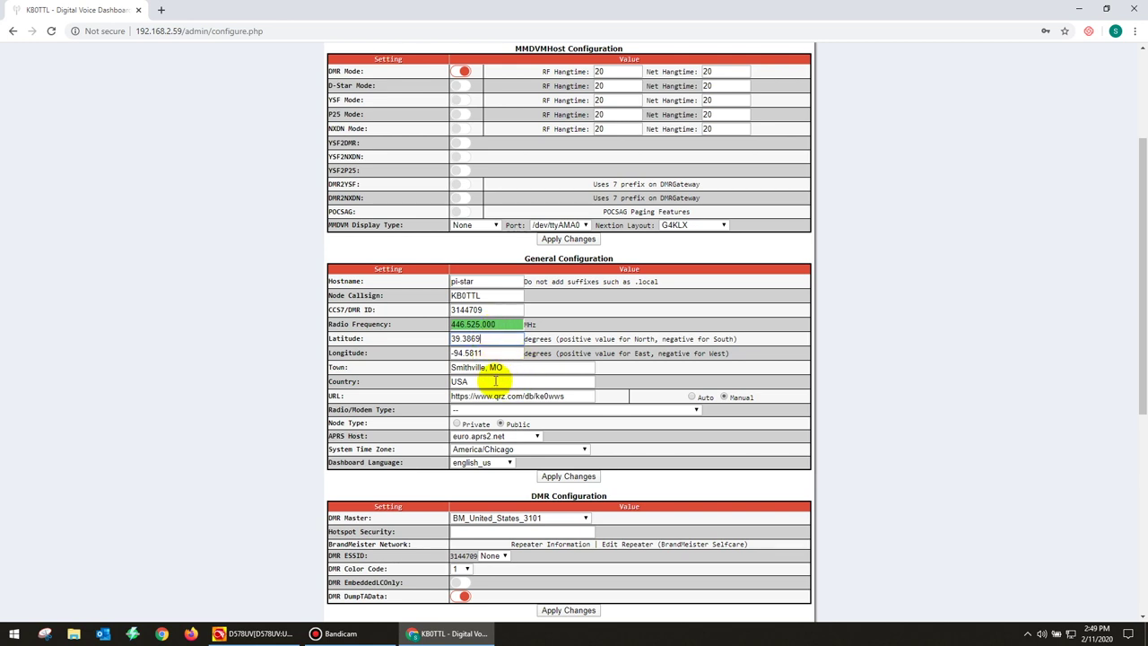
click(495, 381)
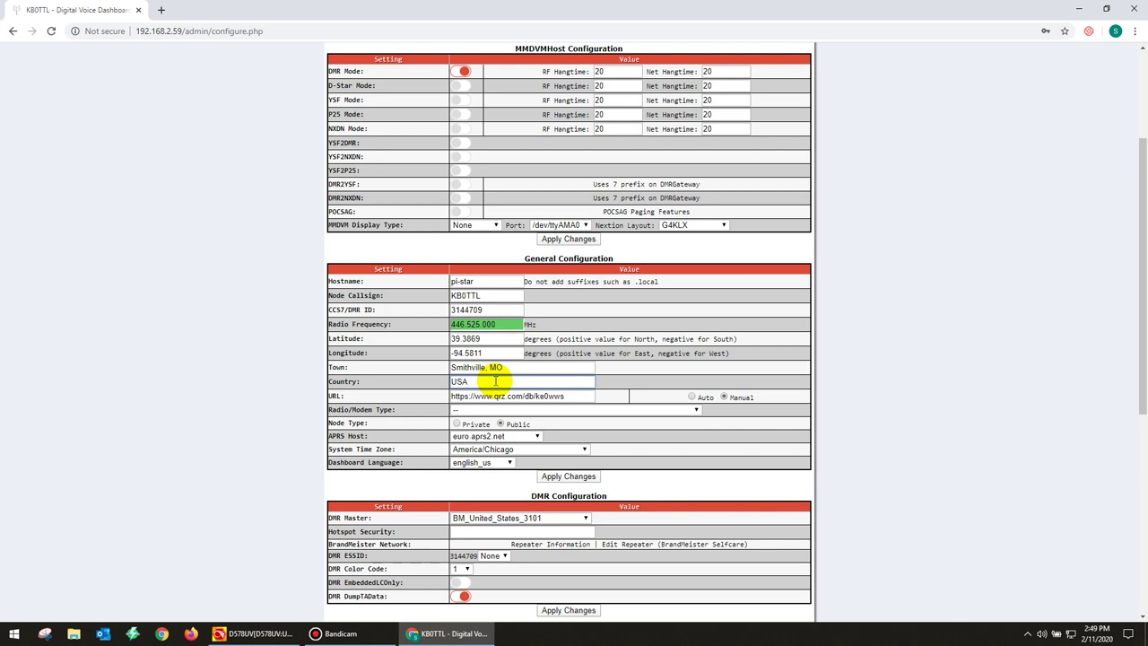
Replace the callsign at the end of the profile URL with the station's own QRZ callsign.
click(571, 396)
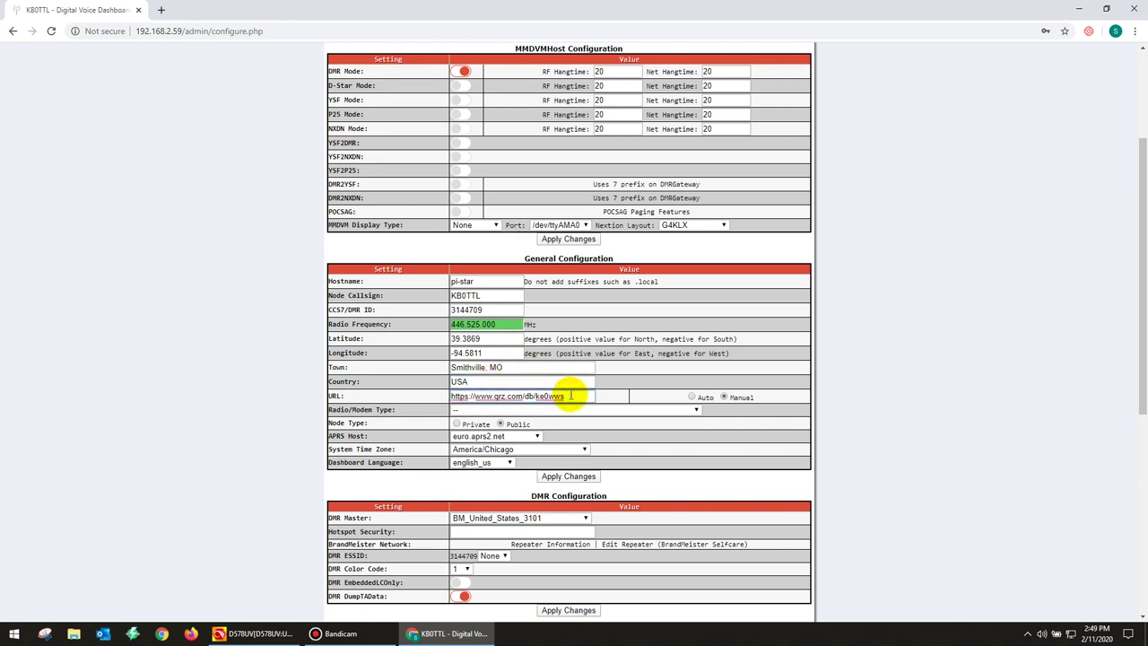
drag(571, 396, 538, 395)
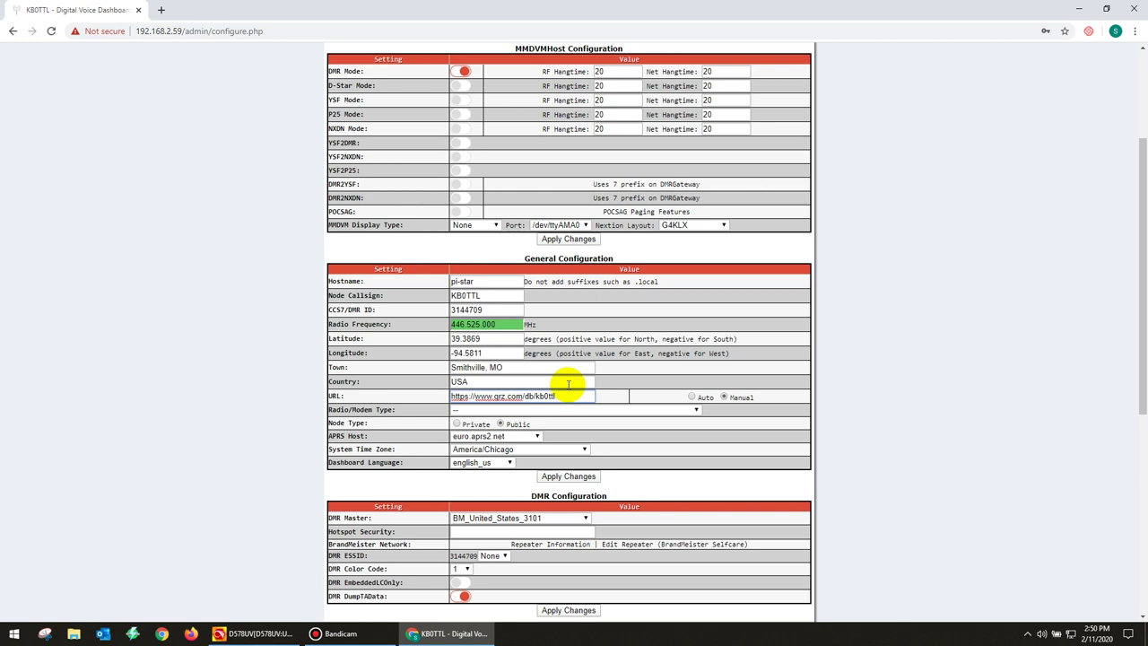
click(462, 396)
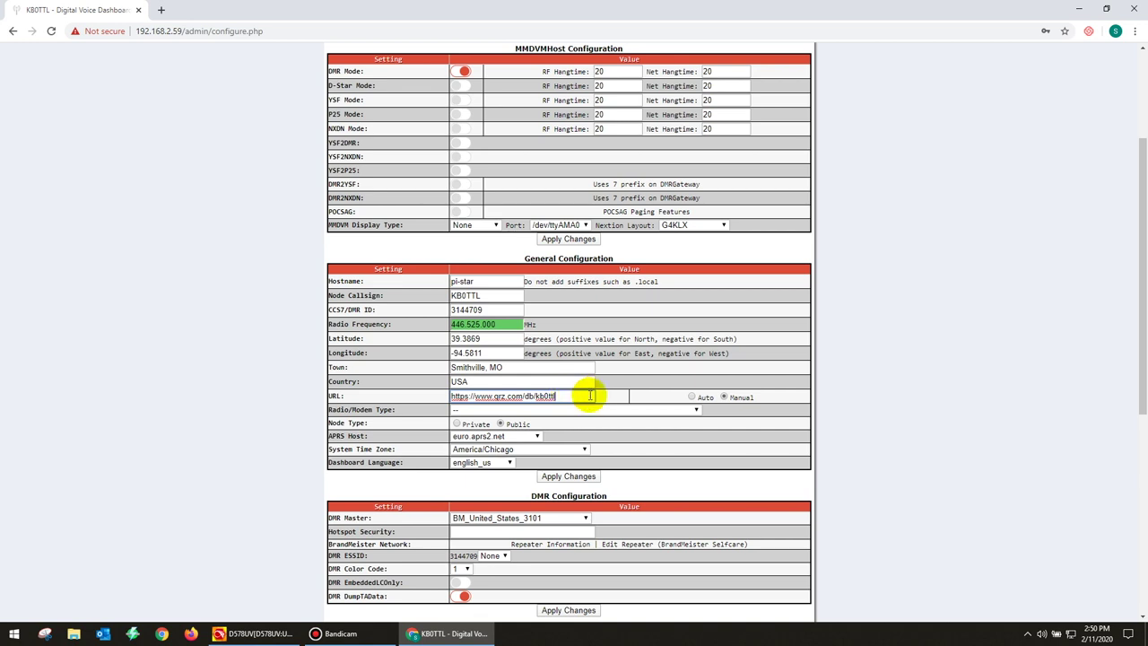
click(695, 410)
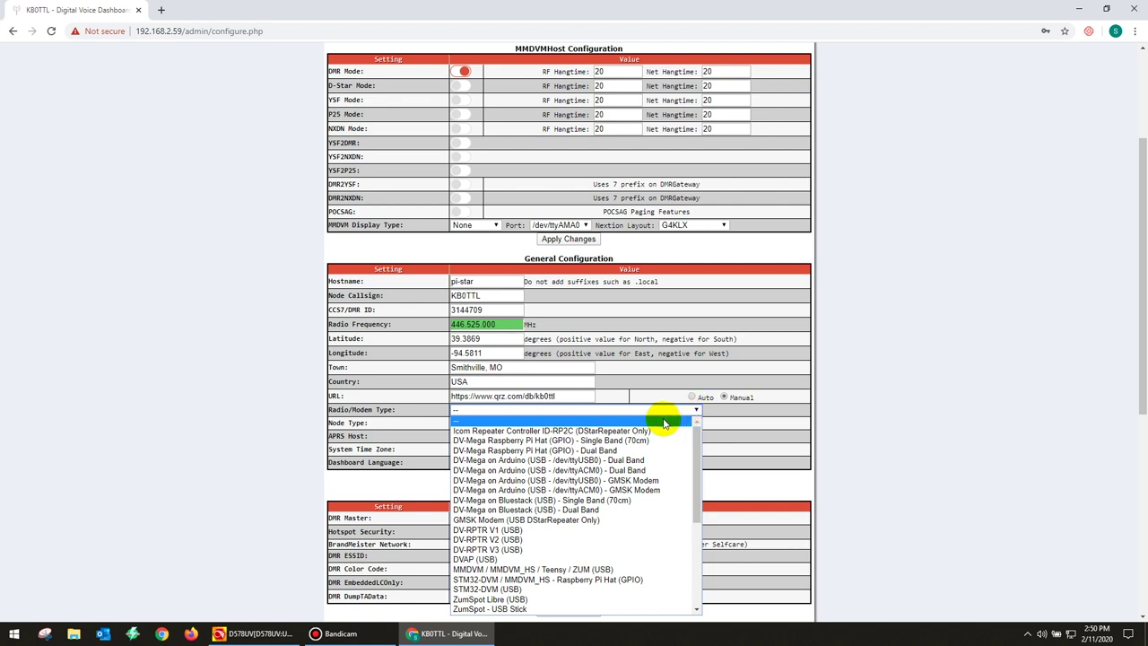
click(608, 452)
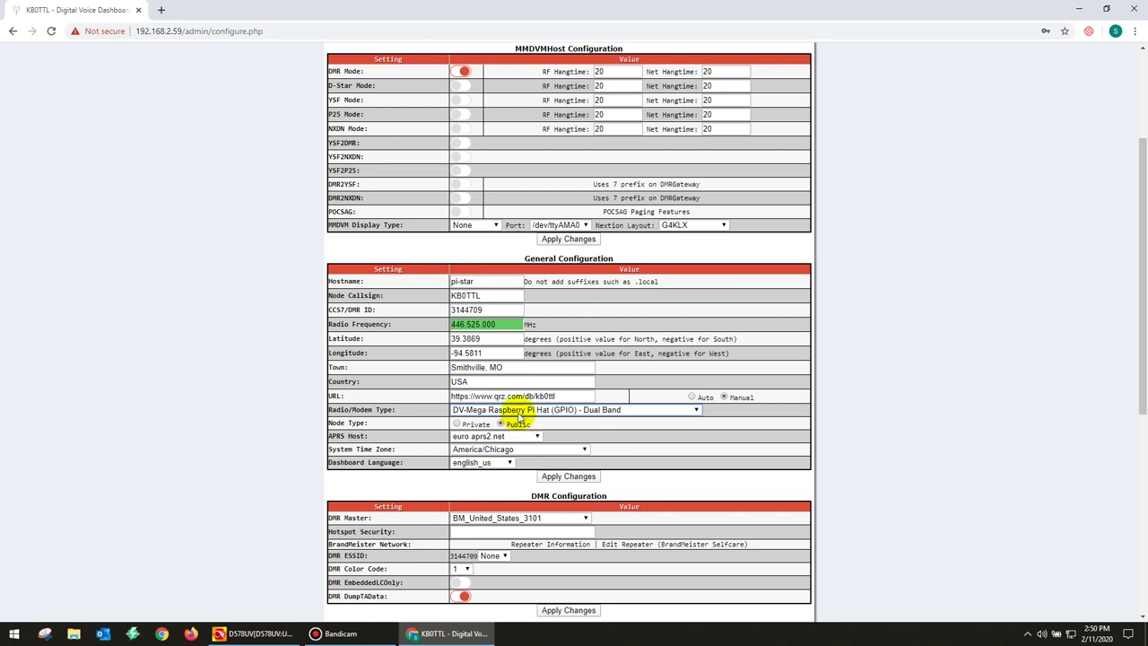
drag(501, 311, 450, 309)
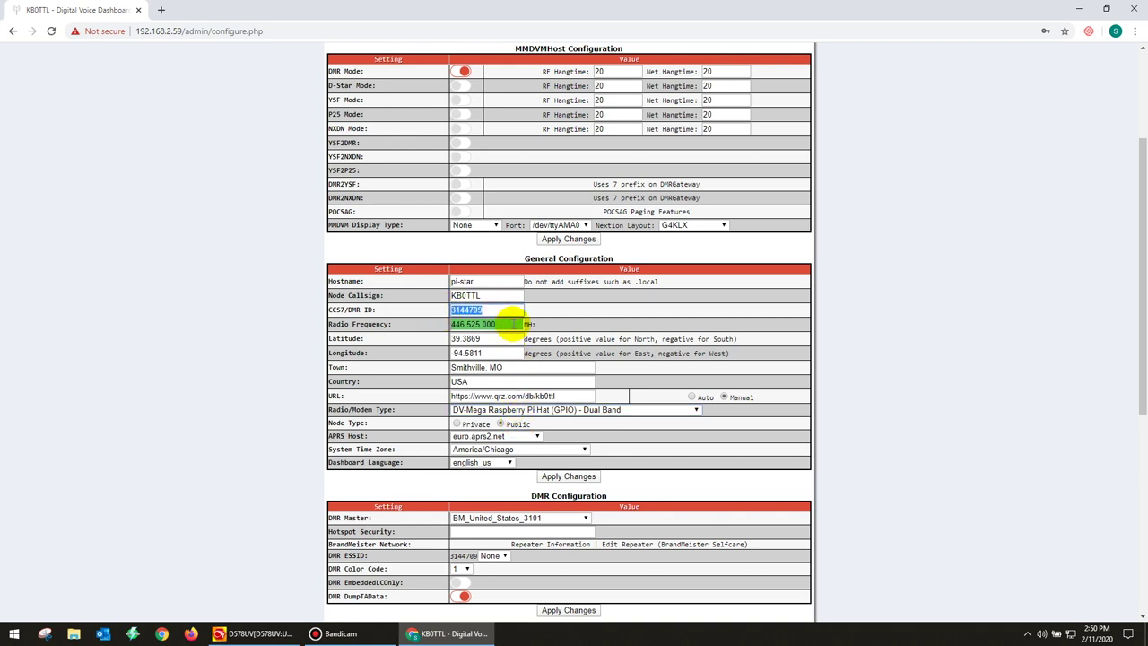
click(691, 378)
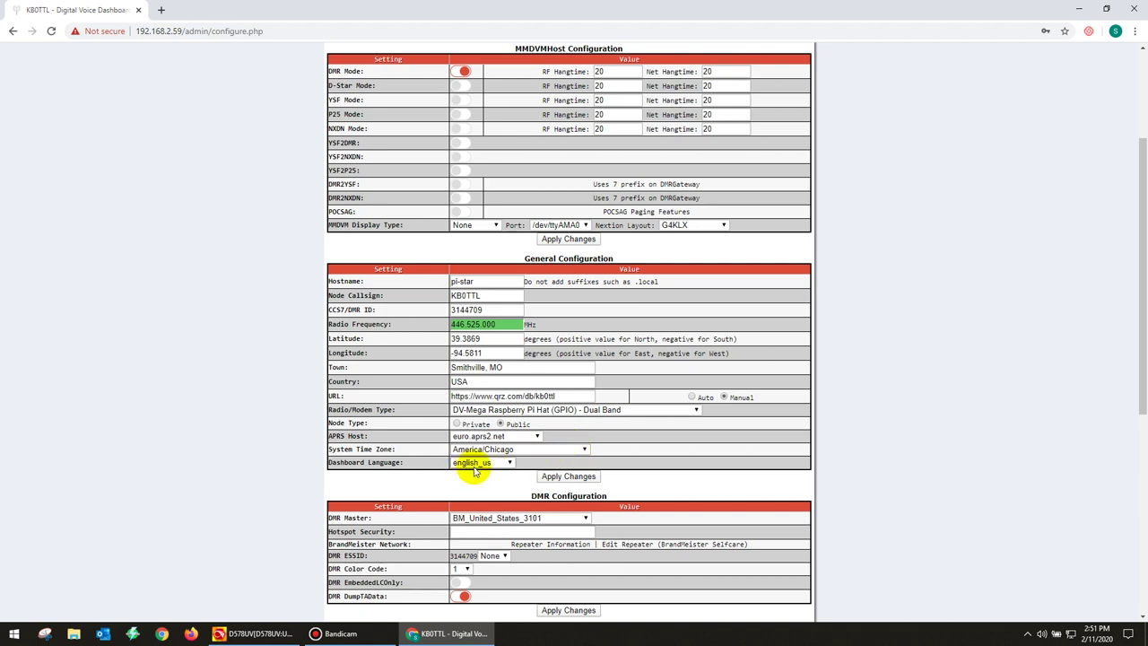
scroll(478, 473, down, 1)
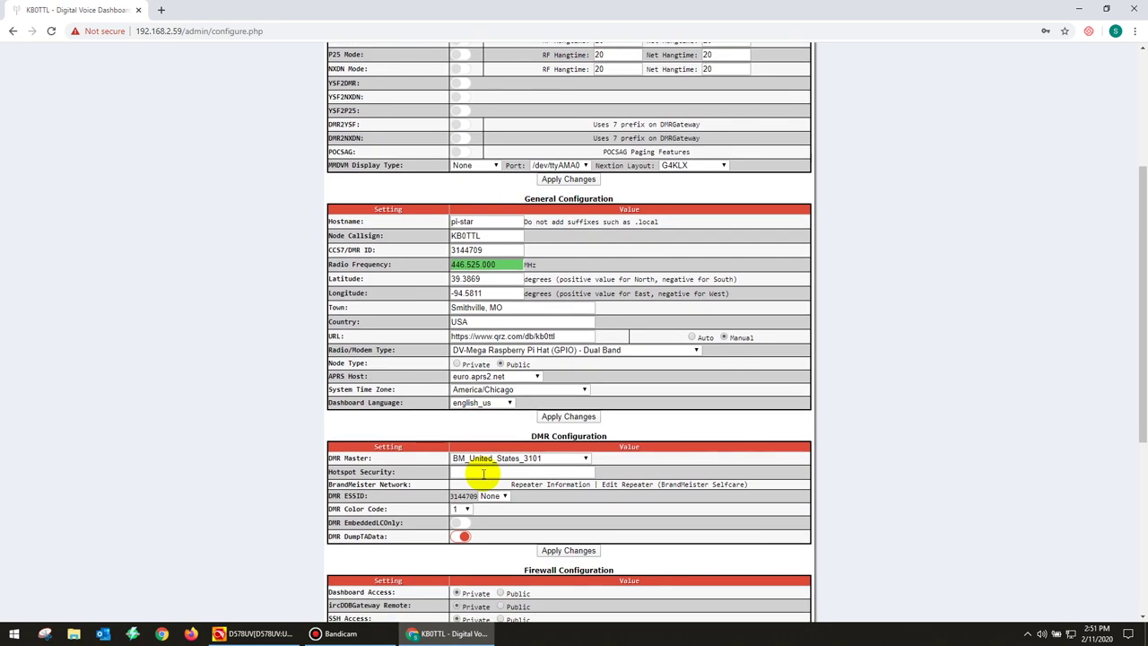
Choose BM_United_States_3102 from the DMR Master server list.
click(587, 460)
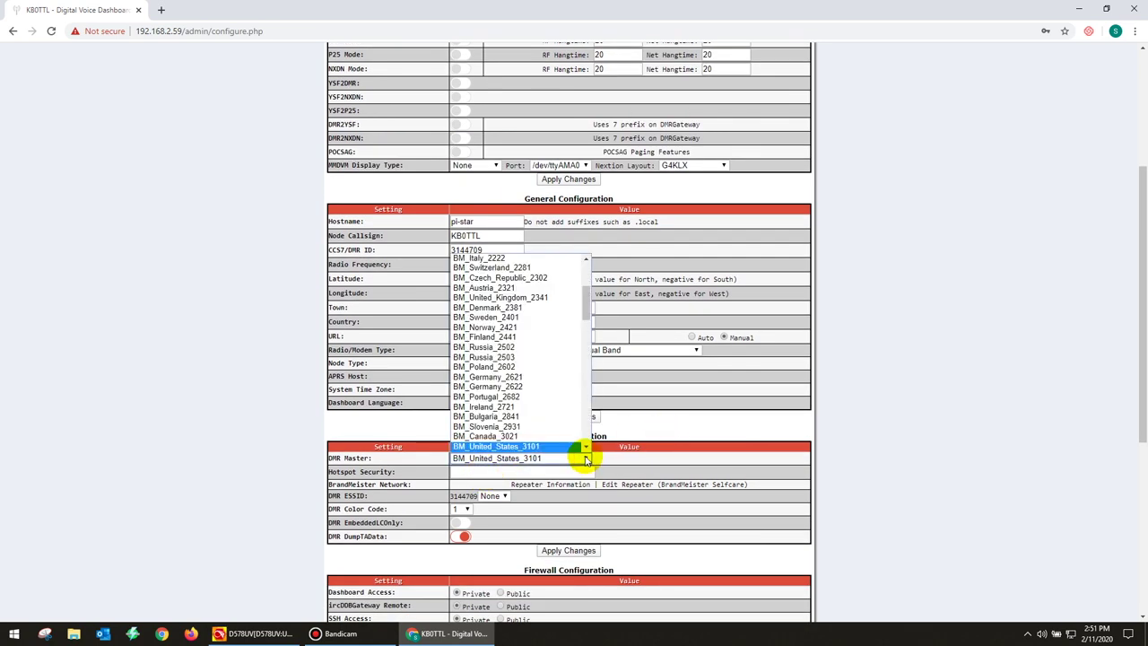
scroll(535, 429, up, 1)
scroll(535, 429, down, 2)
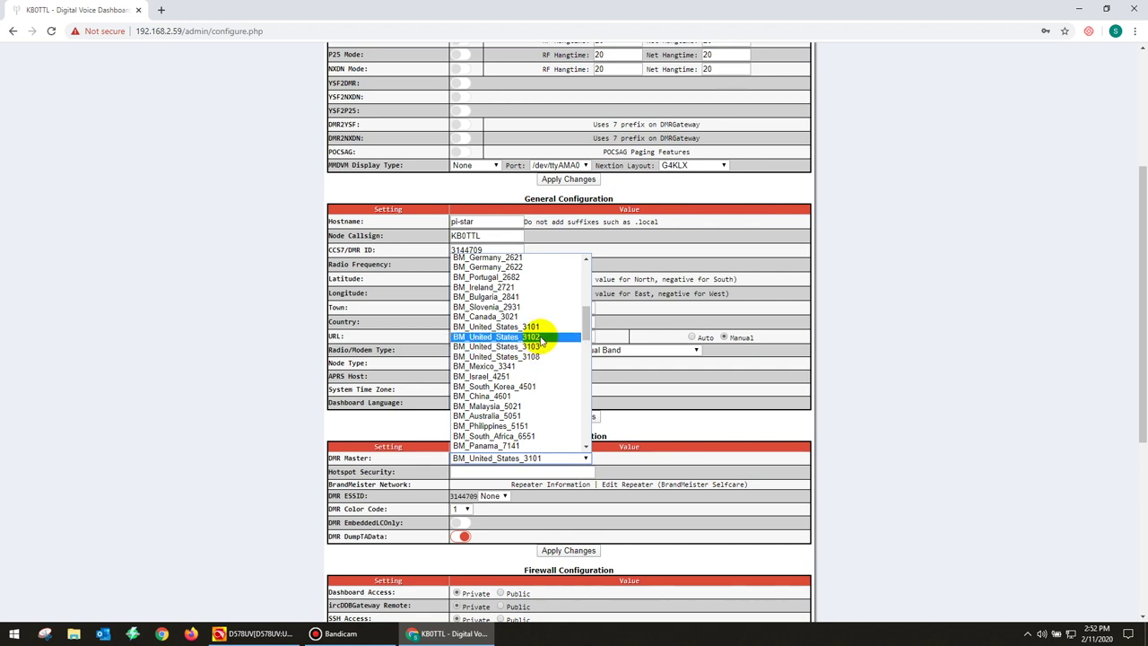
click(541, 340)
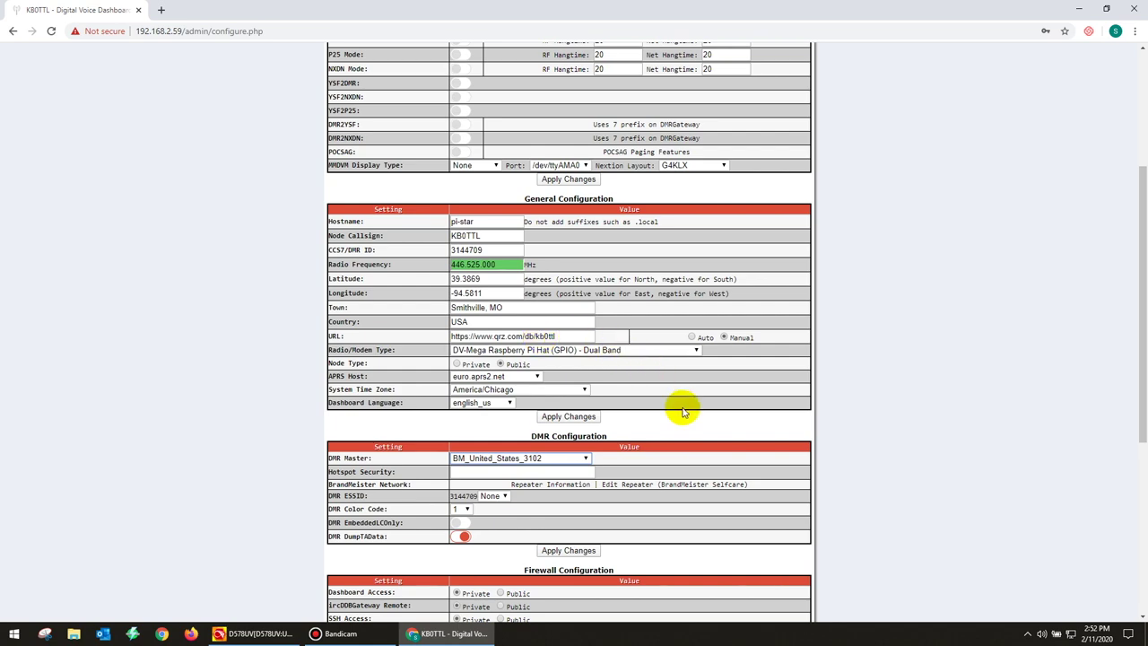
scroll(683, 410, down, 2)
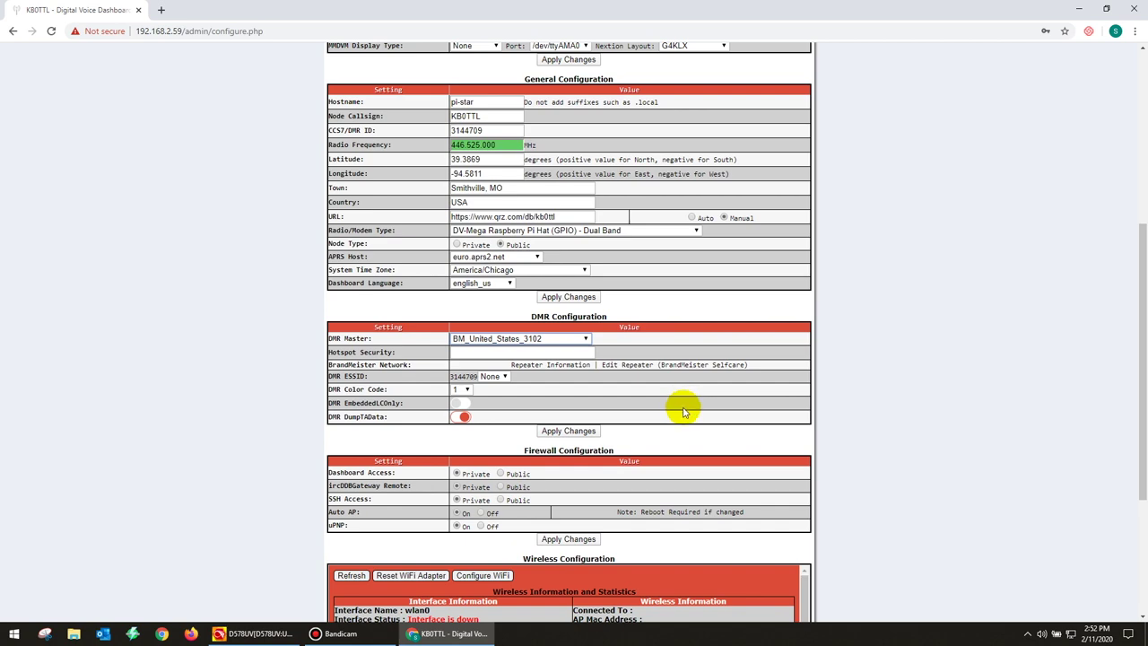
scroll(685, 406, up, 4)
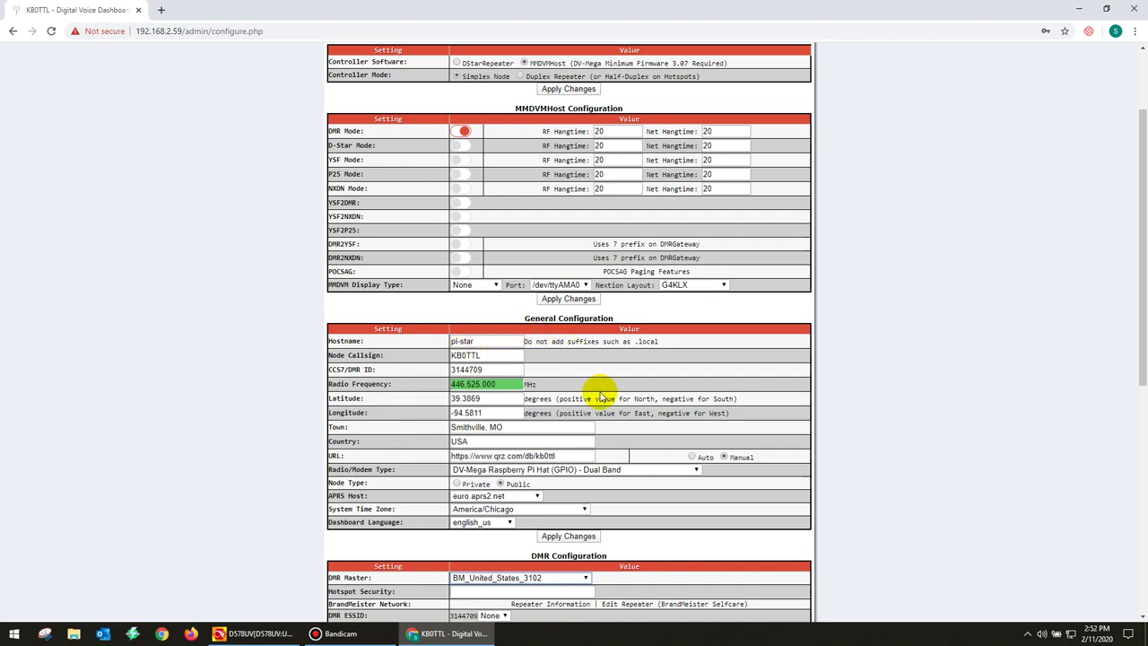
scroll(615, 408, down, 3)
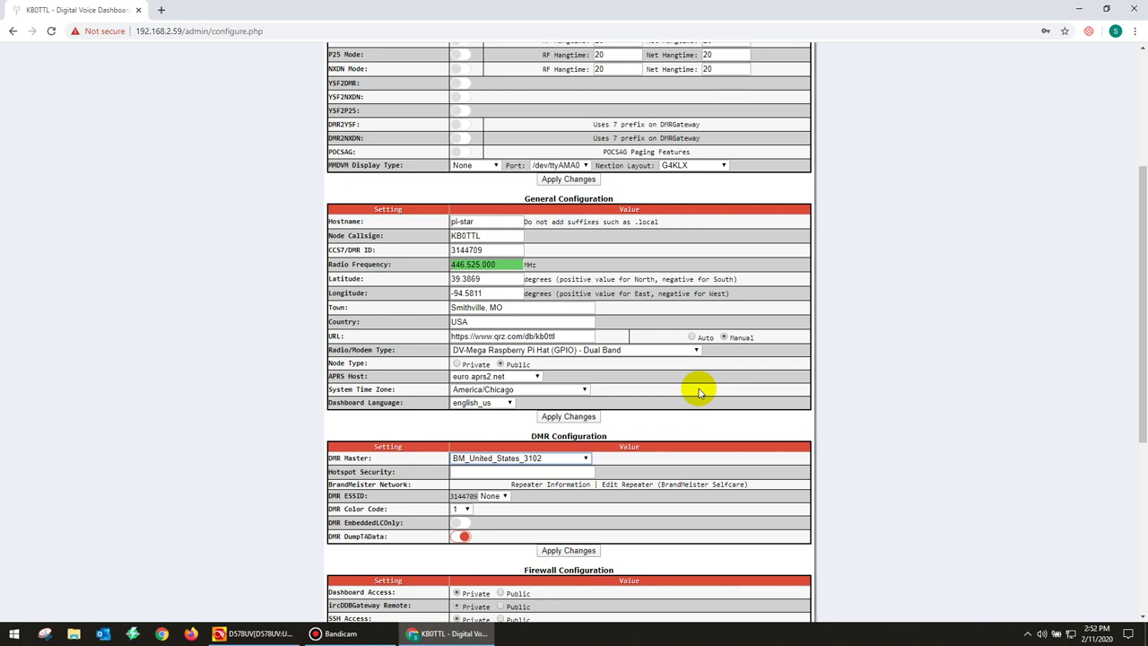
click(552, 471)
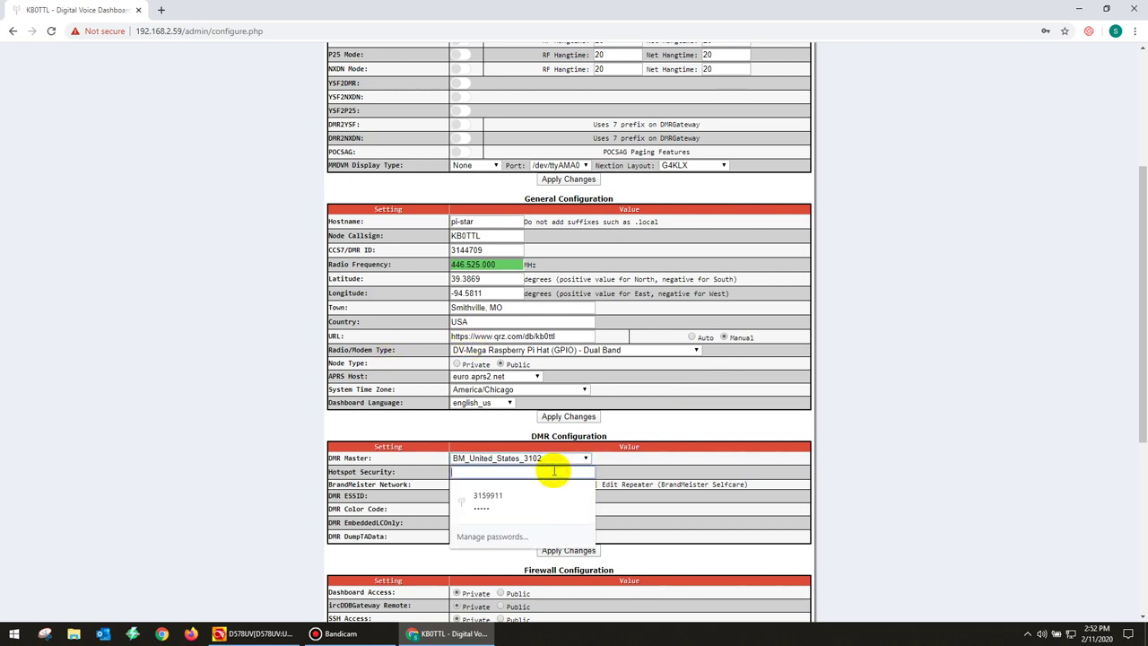
click(669, 425)
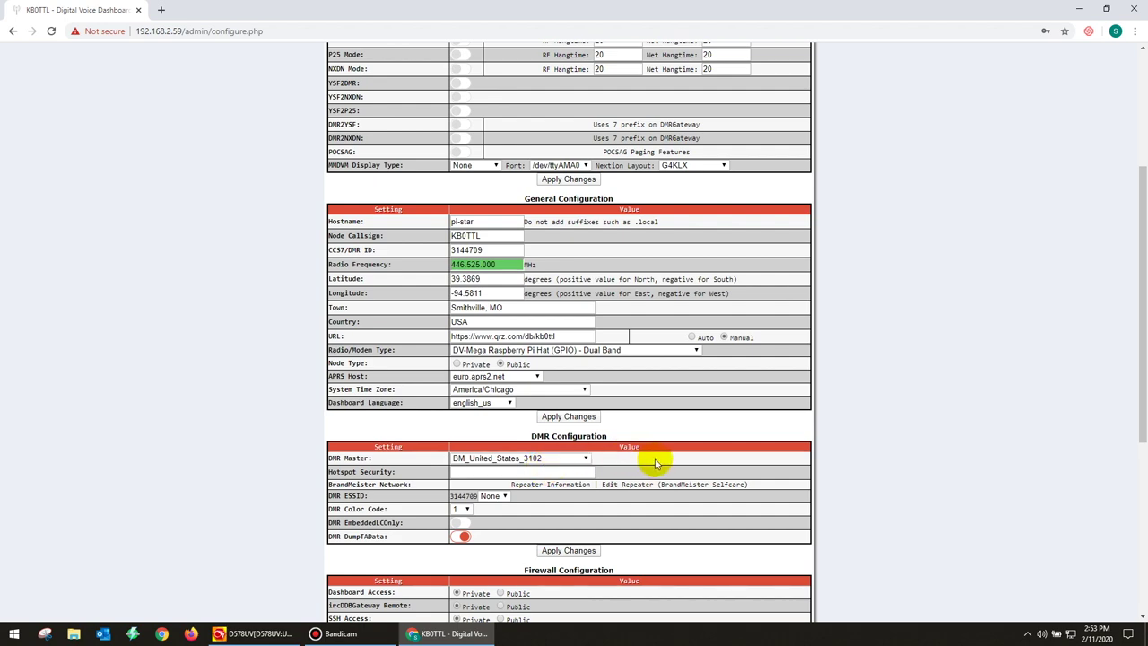
scroll(655, 462, up, 3)
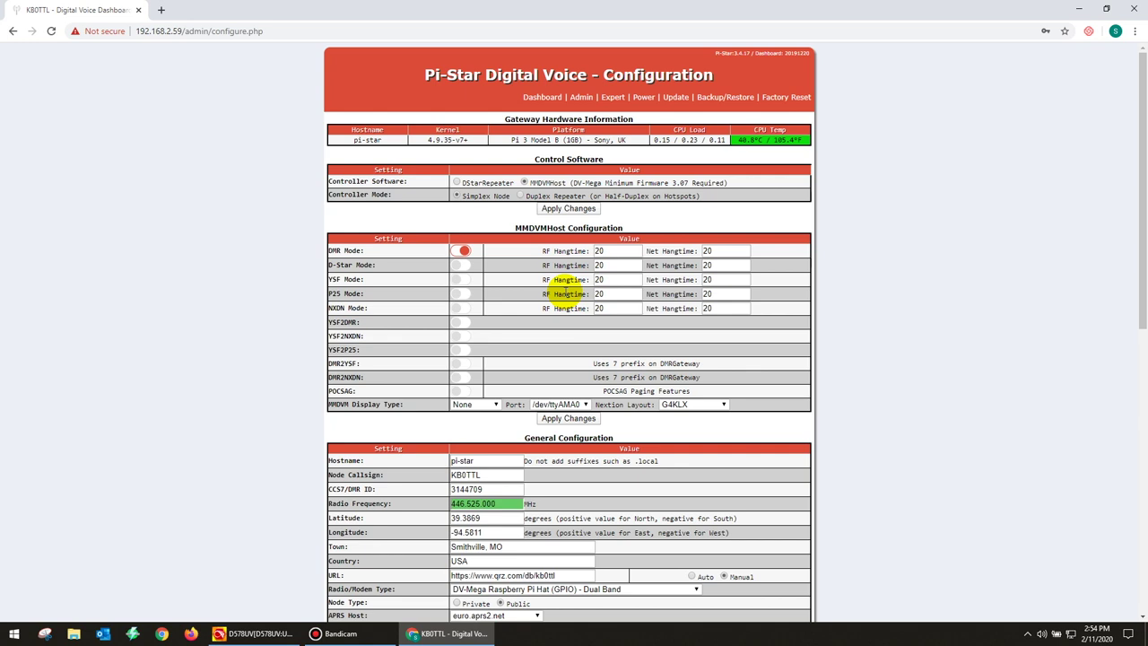
click(541, 99)
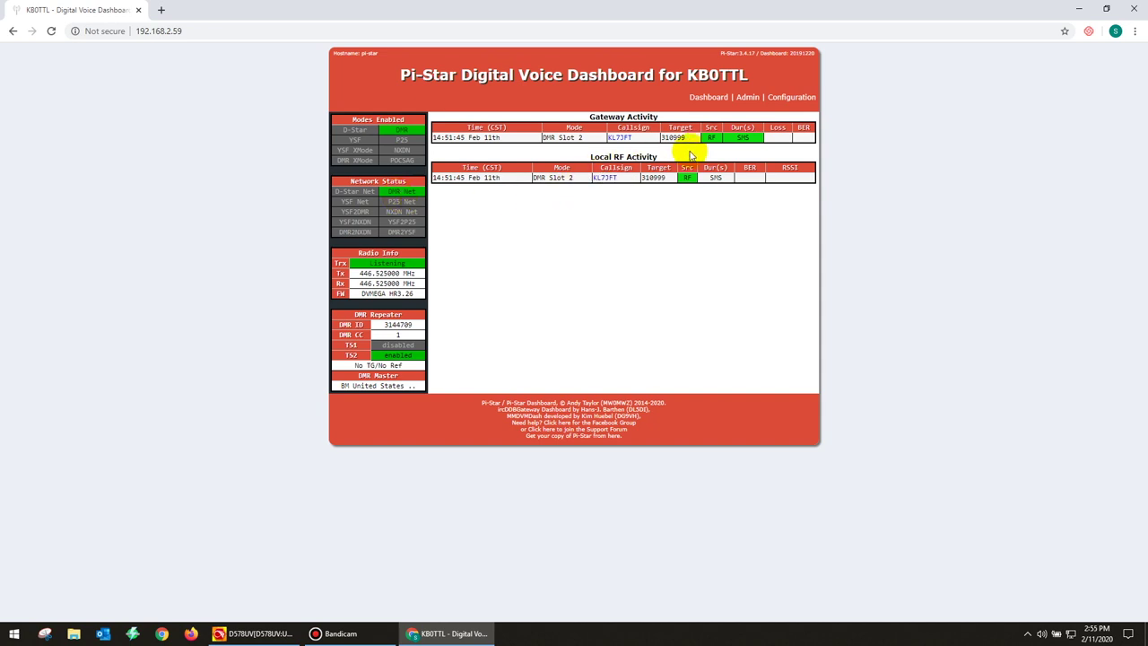
Go back from the dashboard to the Pi-Star Configuration page.
click(782, 100)
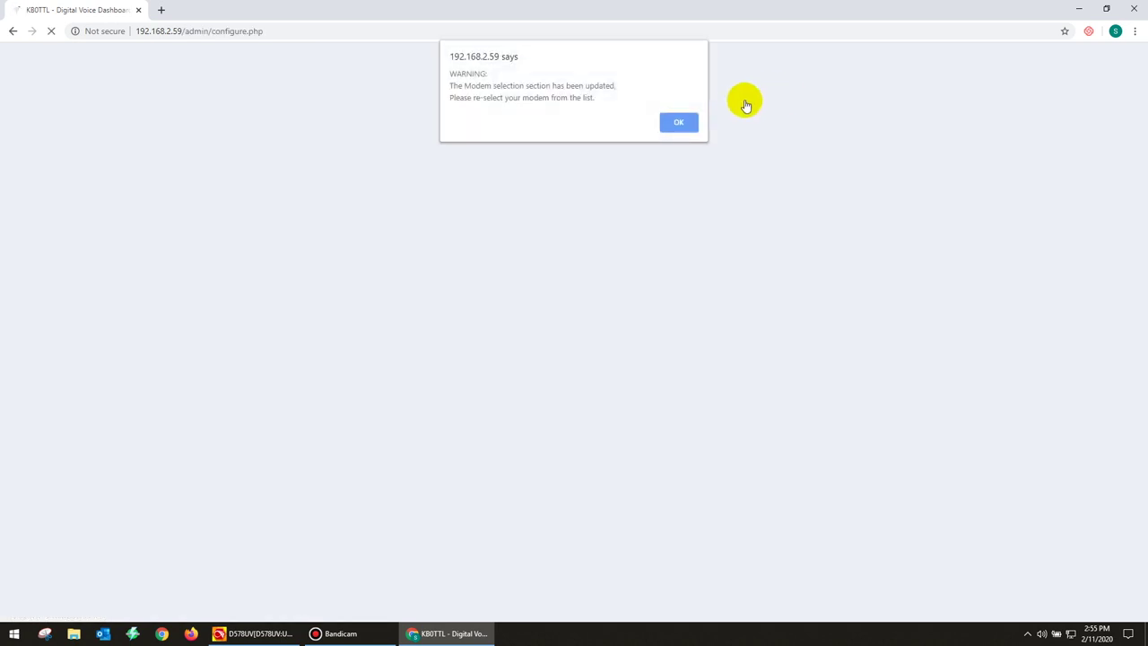
Acknowledge the modem warning and open the Configure WiFi form under Wireless Configuration.
click(679, 124)
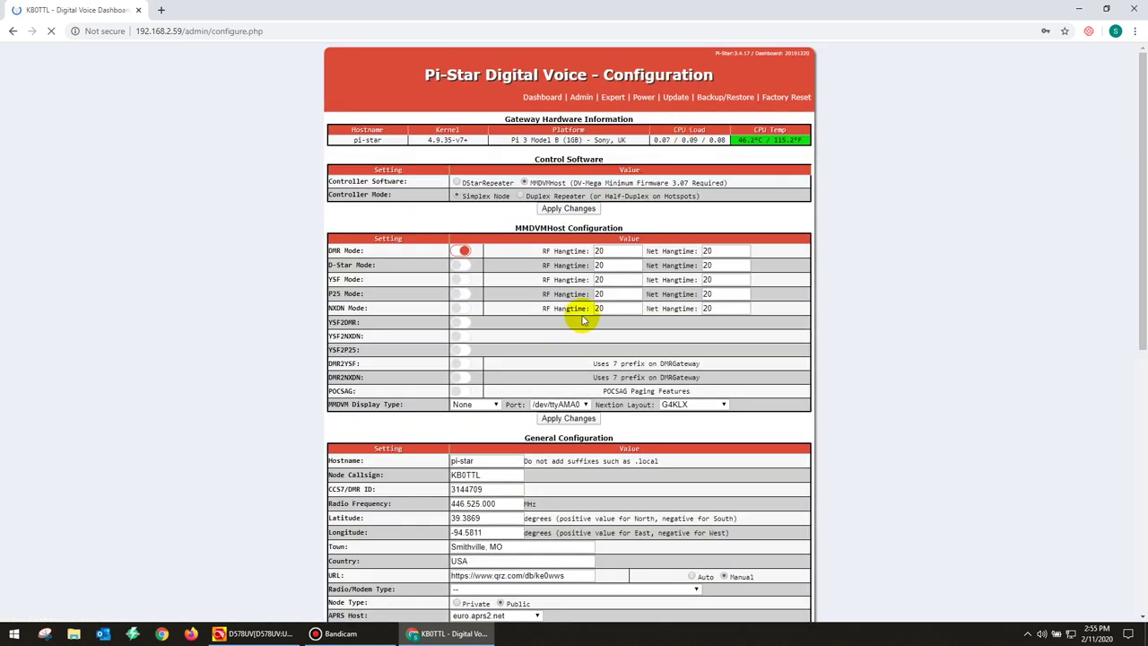
scroll(585, 332, down, 5)
scroll(583, 340, down, 3)
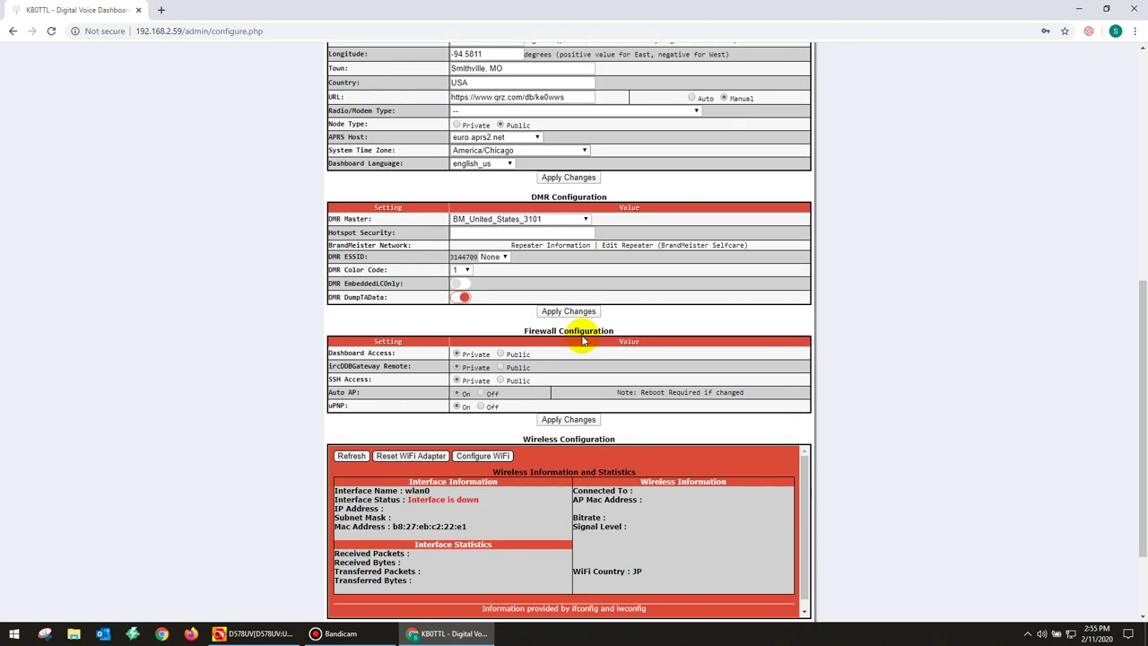
scroll(584, 339, down, 2)
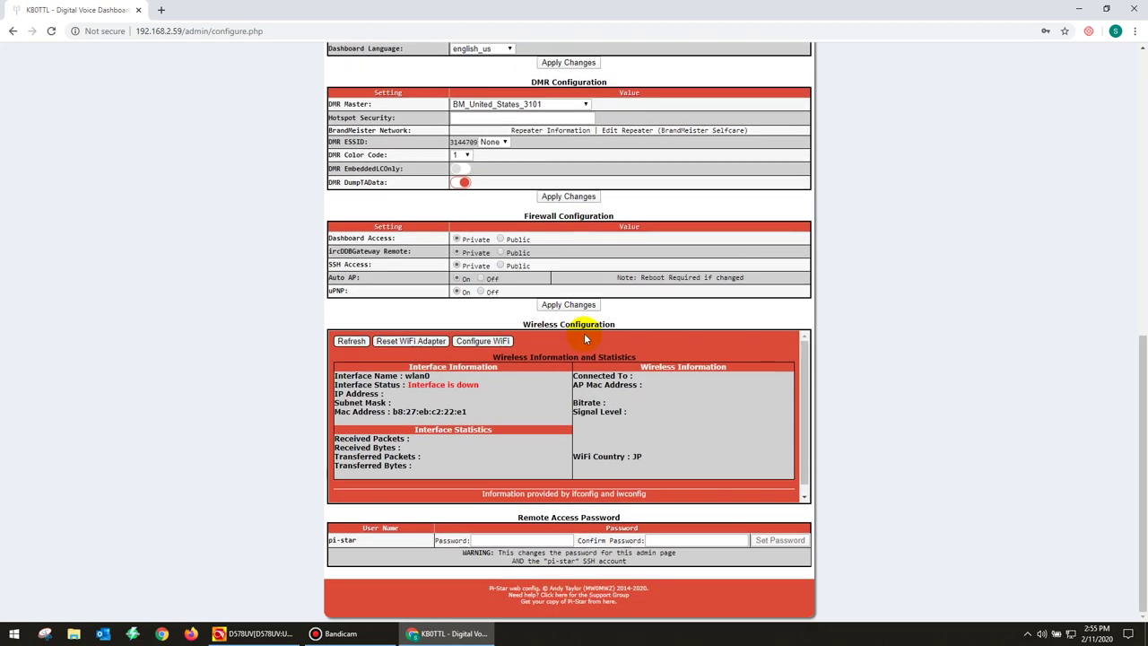
click(489, 341)
Review saved Network 0 with SSID 'The 9000', its passphrase, and regulatory domain JP.
scroll(487, 344, up, 1)
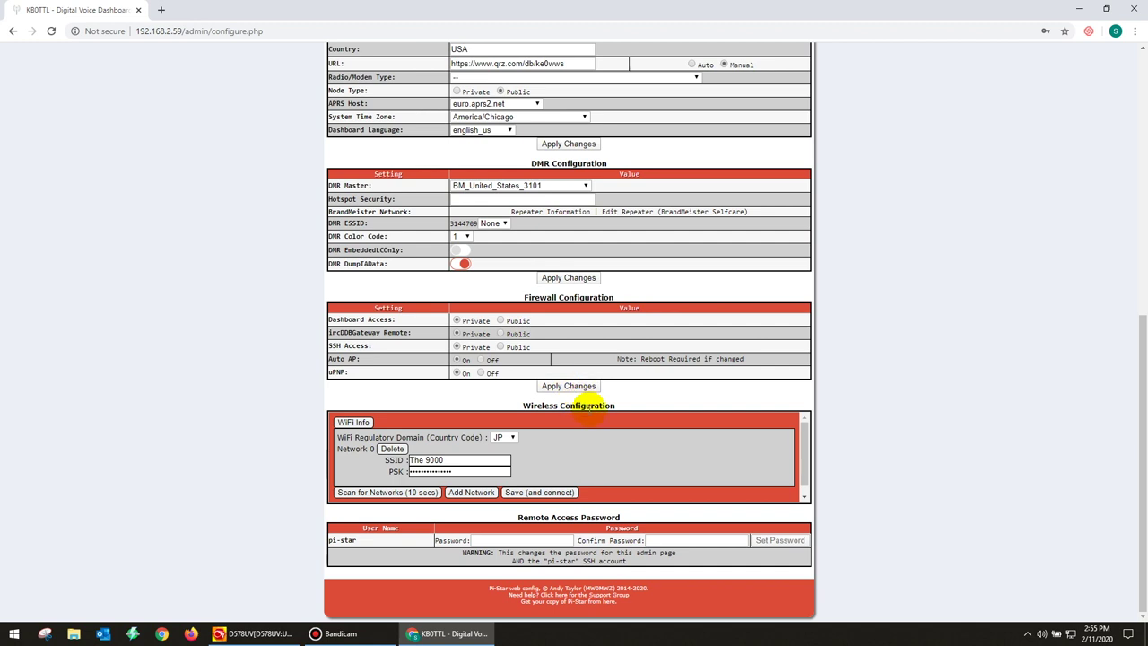
click(495, 469)
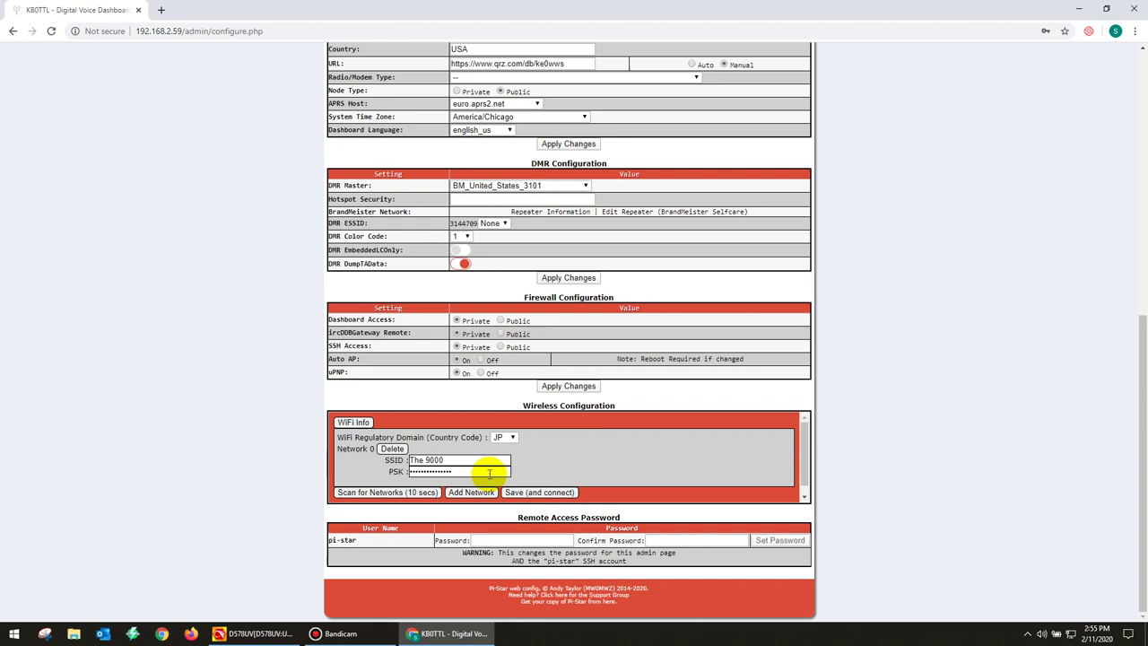
scroll(610, 411, up, 5)
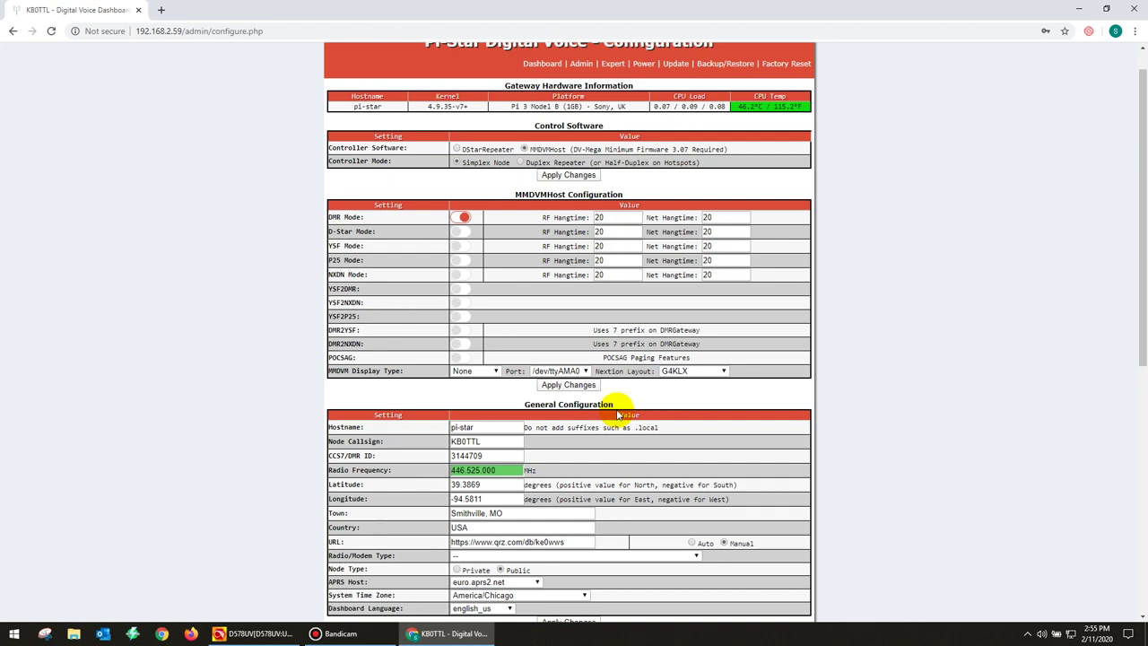
scroll(521, 363, down, 3)
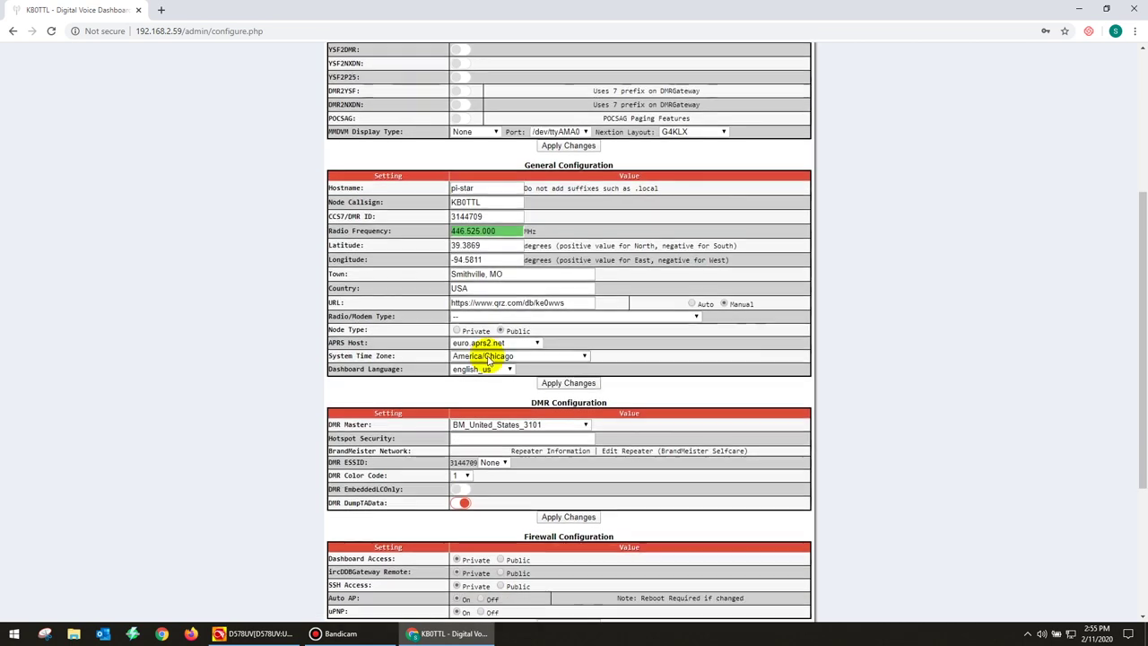
scroll(503, 362, down, 3)
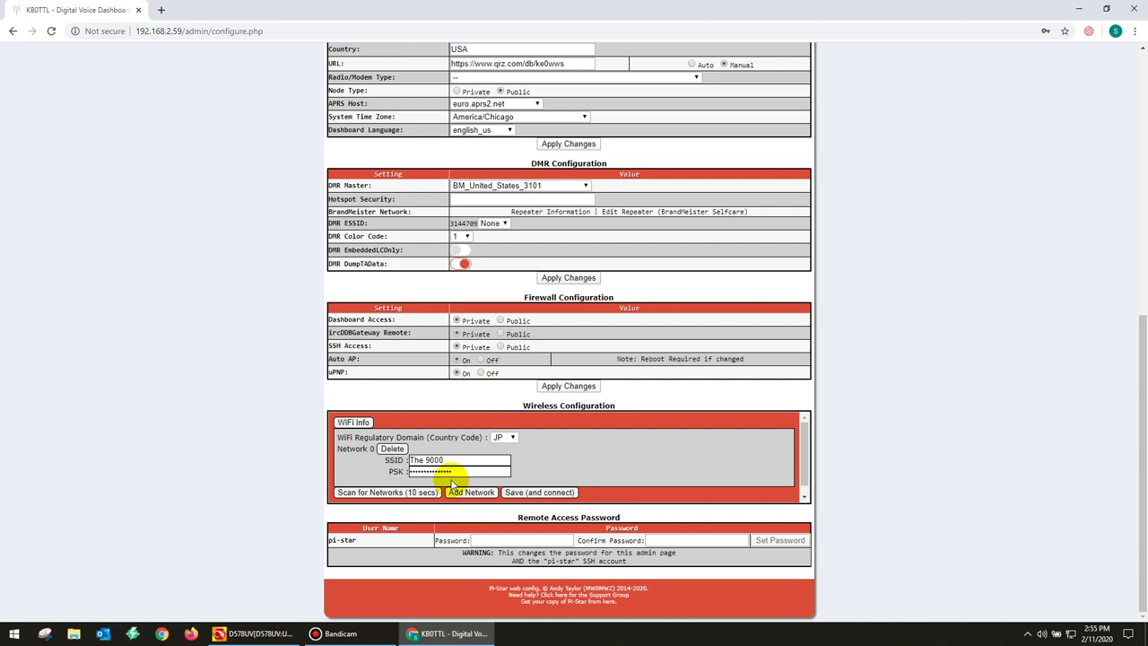
scroll(628, 461, up, 2)
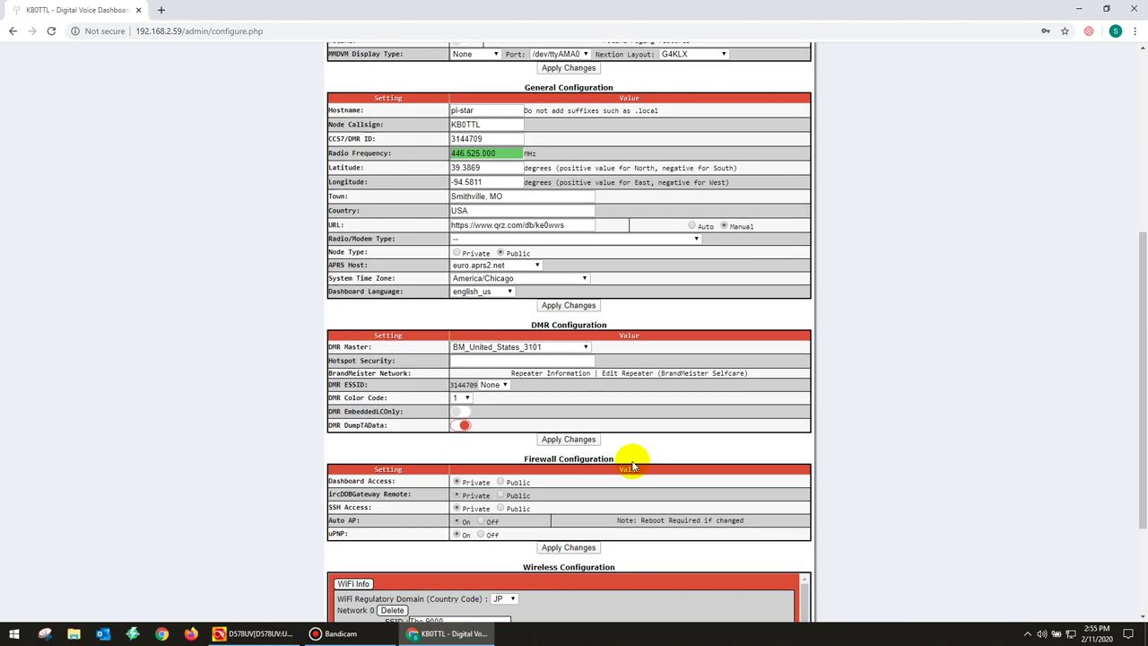
scroll(632, 466, up, 3)
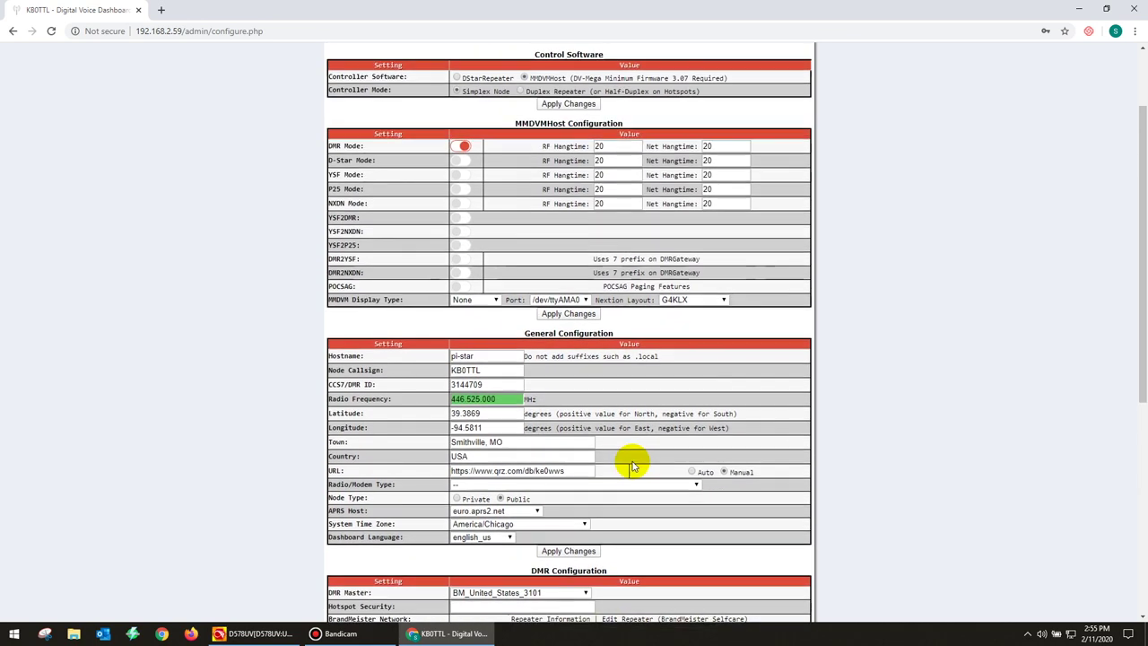
scroll(633, 466, up, 1)
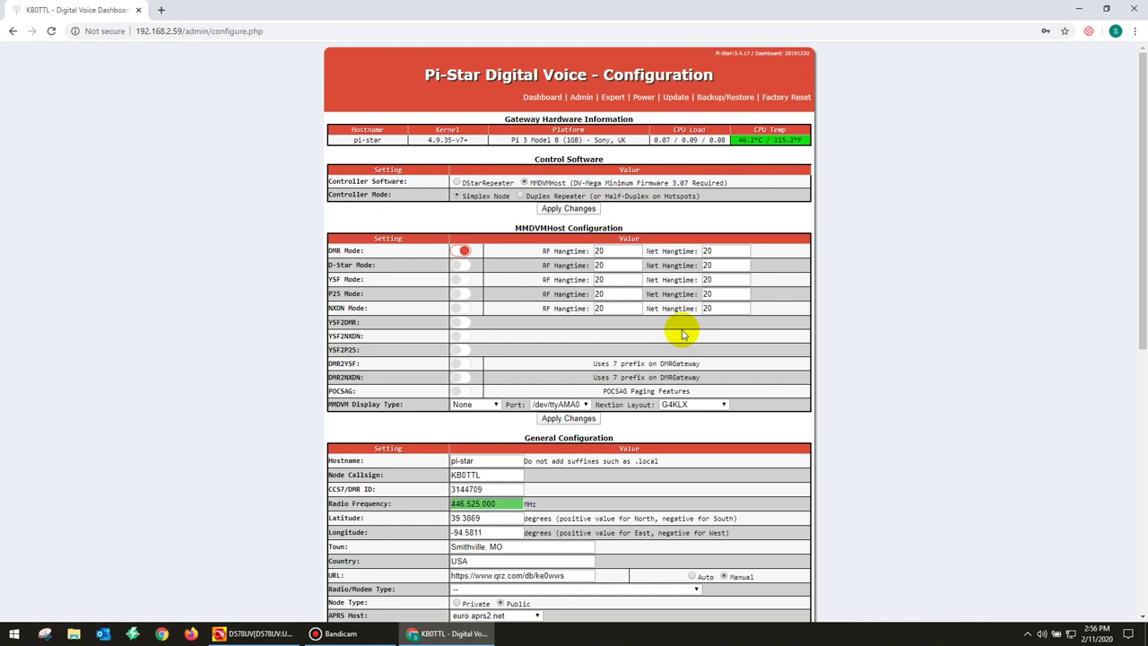
scroll(680, 336, down, 3)
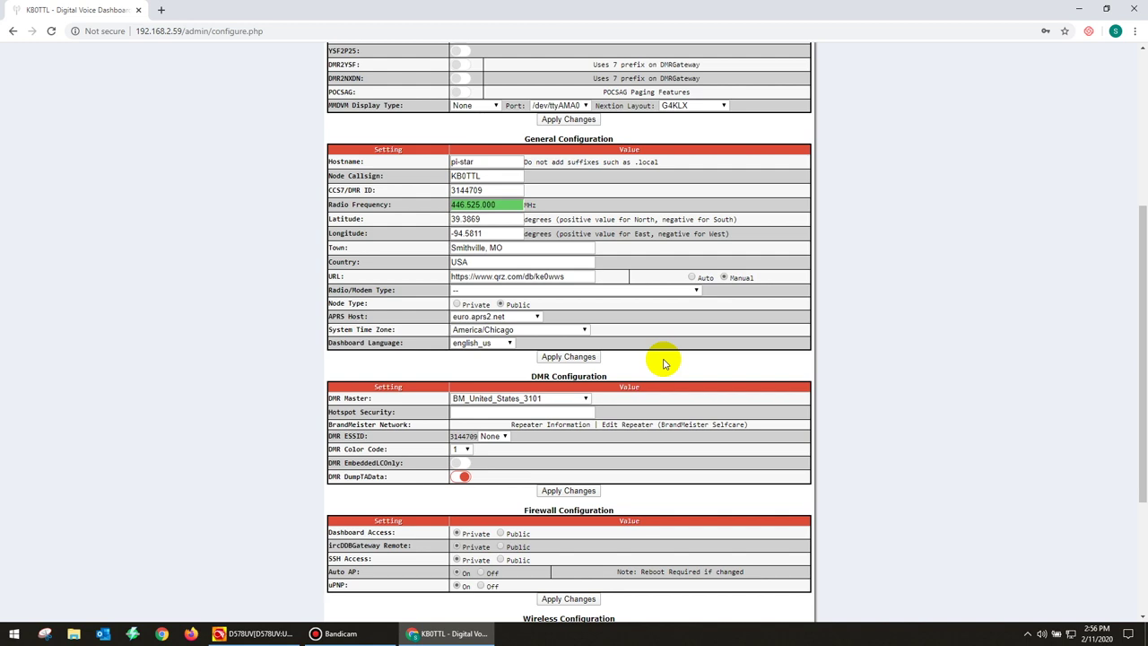
scroll(705, 506, up, 3)
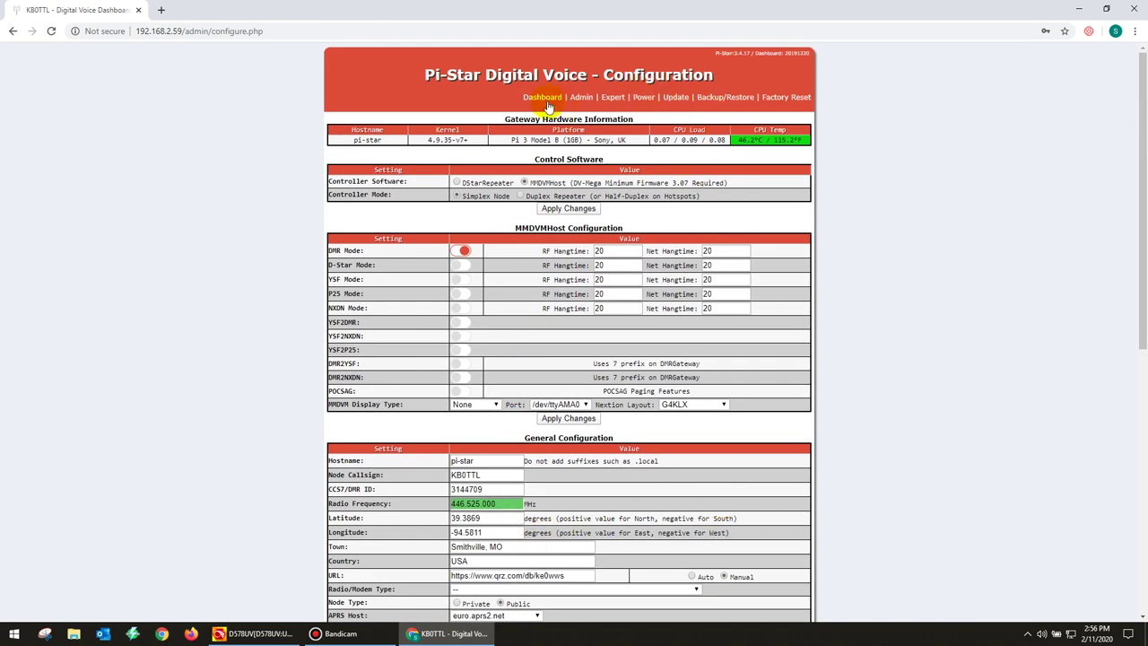
Switch to the main dashboard to watch DMR Net and traffic on talkgroups 91 and 4000.
click(547, 102)
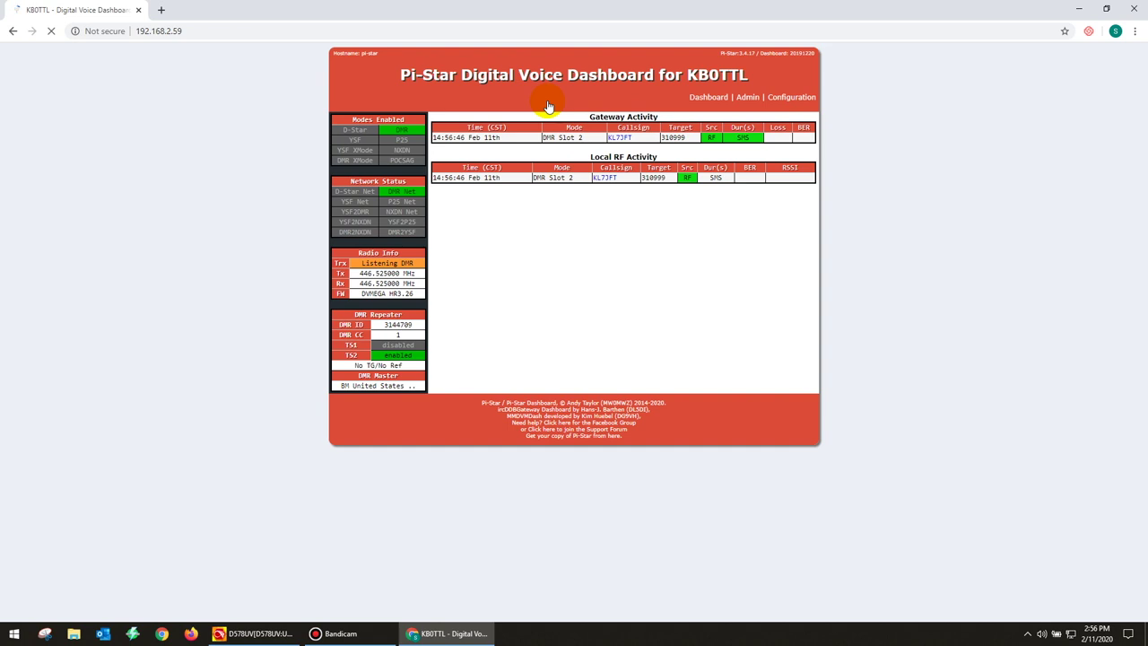